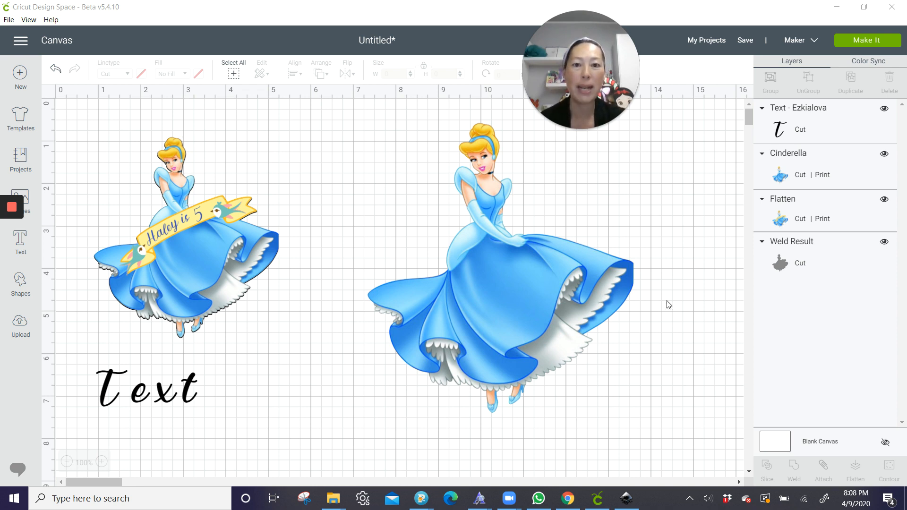
# - Shrink the larger Cinderella image to about 4.57 by 4.97 inches and reposition it beside the finished design
pyautogui.click(503, 299)
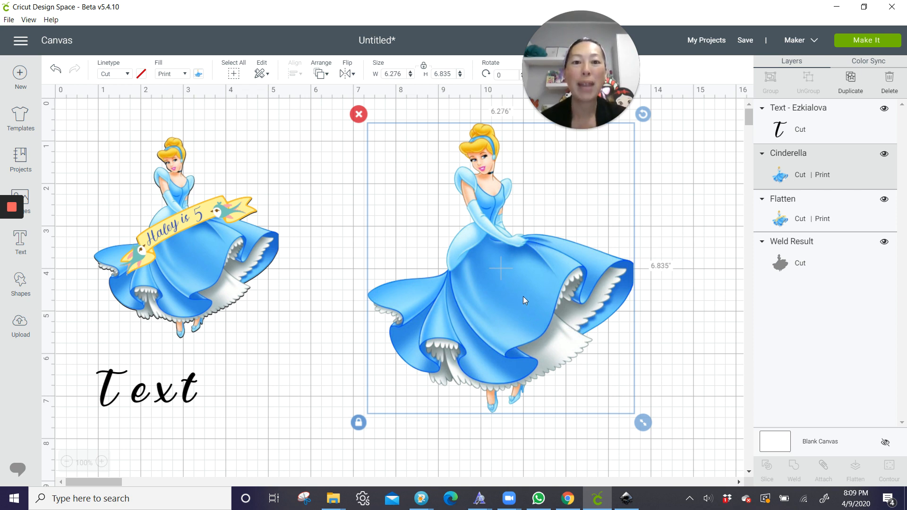
pyautogui.moveTo(642, 424); pyautogui.dragTo(571, 344)
pyautogui.moveTo(472, 256); pyautogui.dragTo(468, 283)
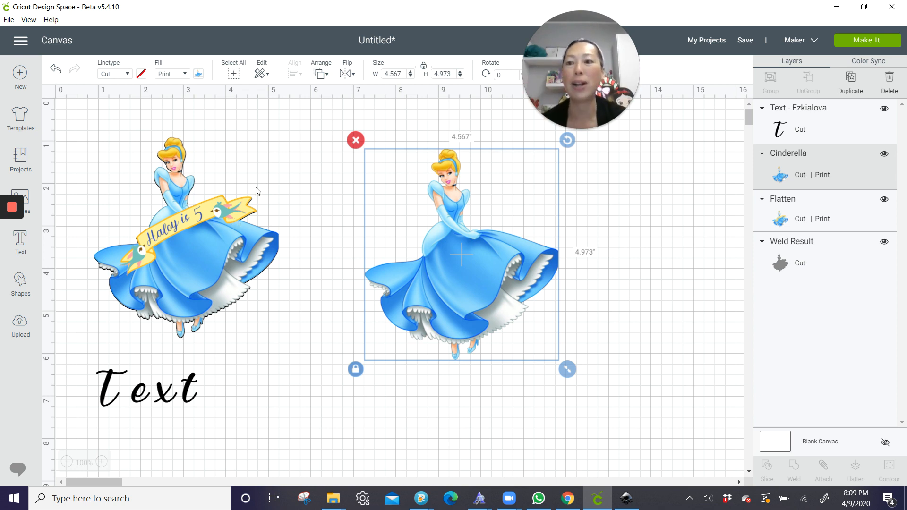
# - Insert the teal flying bird with pink wings from the "blue birds" image library results
pyautogui.click(28, 200)
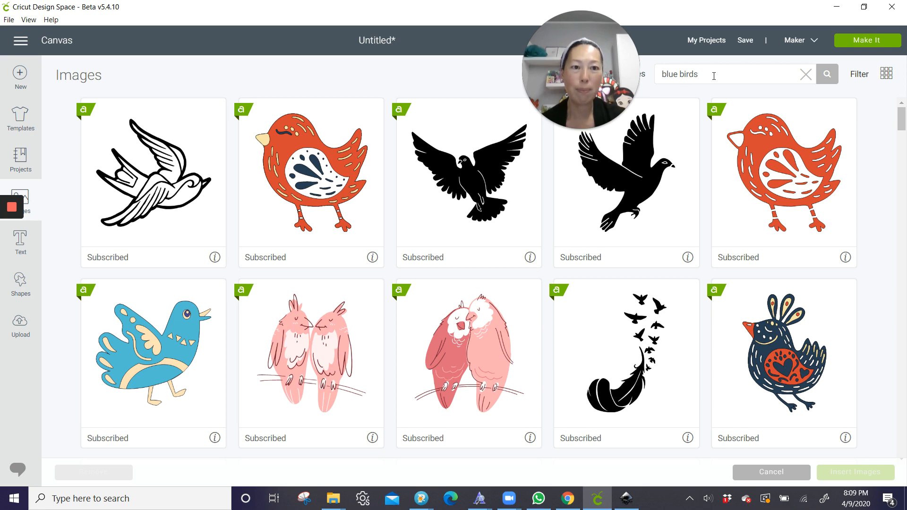
pyautogui.scroll(-10, 731, 245)
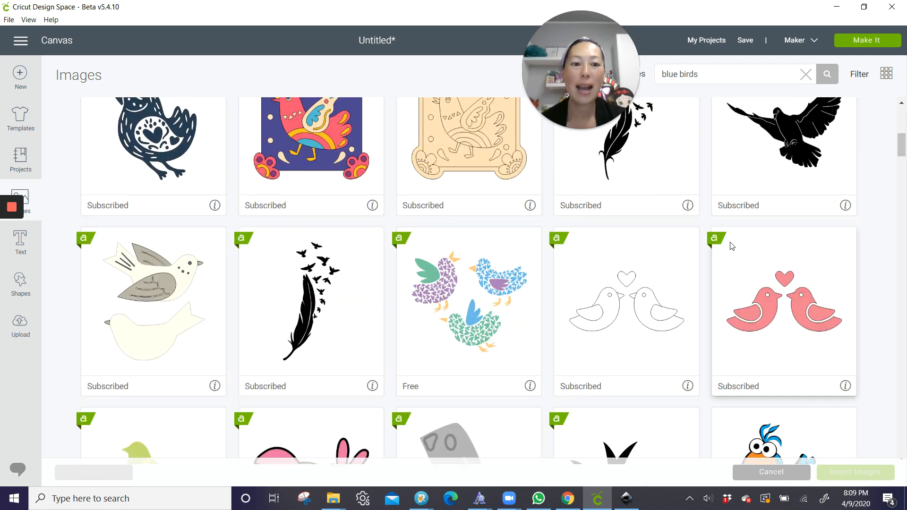
pyautogui.scroll(-10, 731, 245)
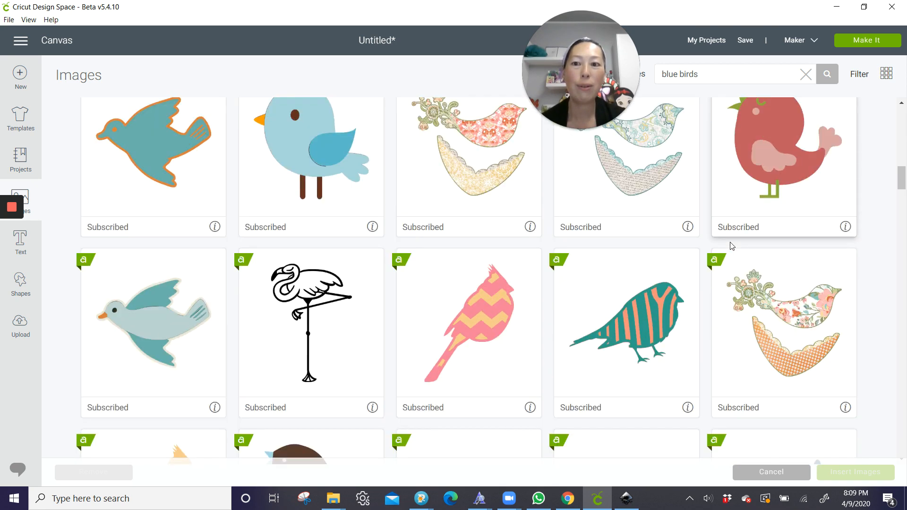
pyautogui.scroll(-4, 676, 226)
pyautogui.scroll(1, 676, 236)
pyautogui.click(656, 238)
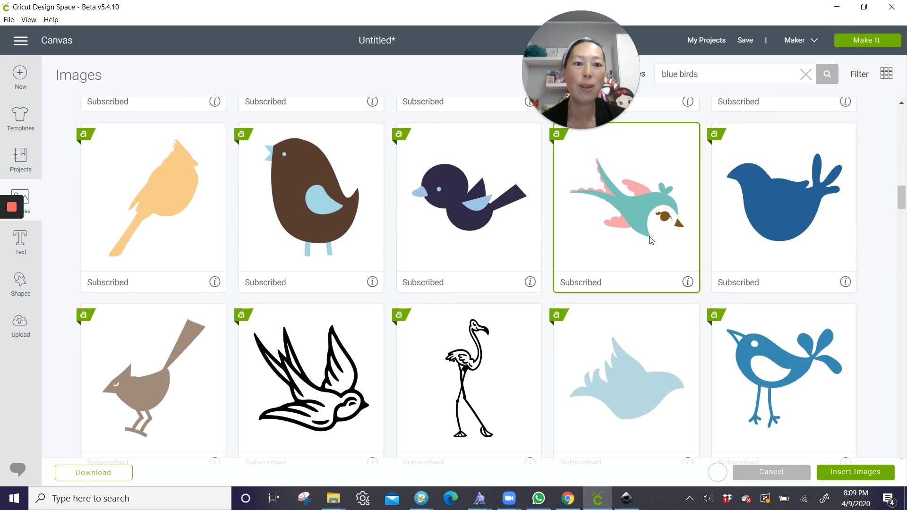
pyautogui.click(855, 475)
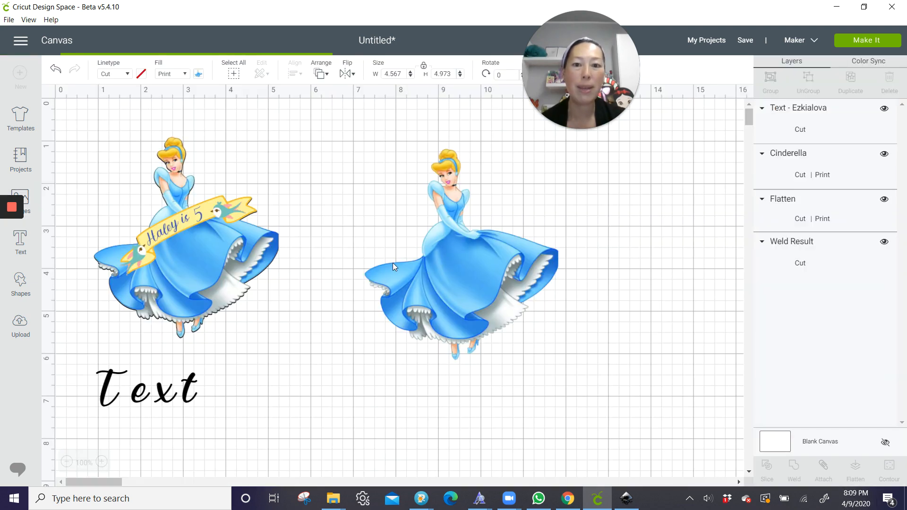
# - Resize the bird to about 1.95 by 1.3 inches and place it to the left of the plain Cinderella's head
pyautogui.moveTo(289, 302); pyautogui.dragTo(425, 253)
pyautogui.moveTo(483, 279); pyautogui.dragTo(368, 246)
pyautogui.moveTo(338, 187); pyautogui.dragTo(397, 228)
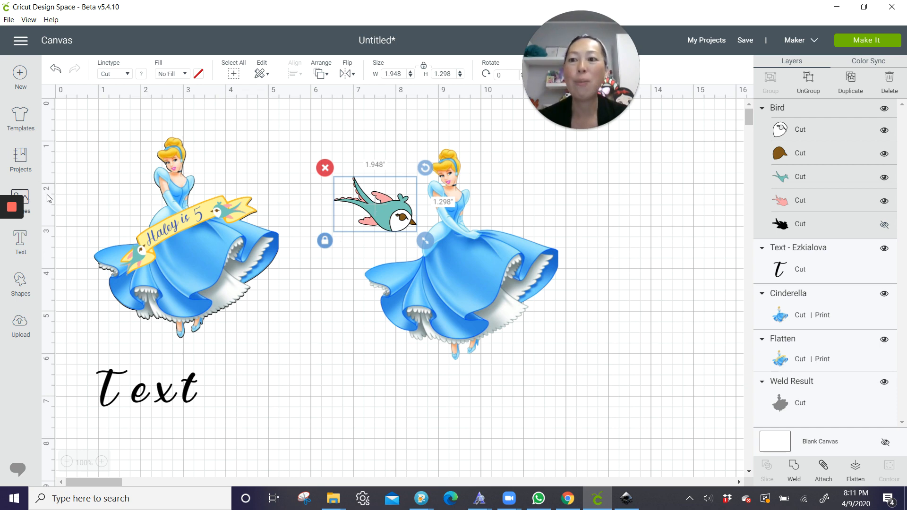
# - Search the image library for "banner", insert the green curved ribbon outline, and place it below the plain Cinderella
pyautogui.click(24, 198)
pyautogui.tripleClick(729, 81)
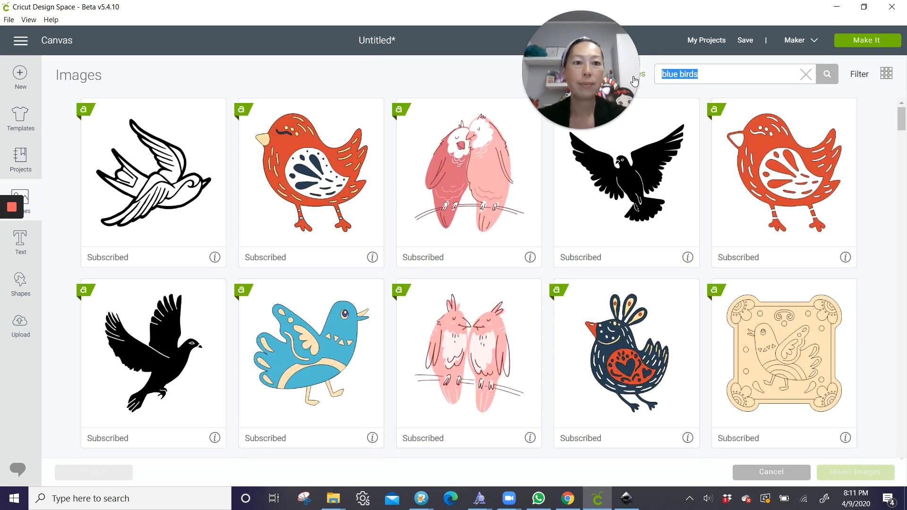
pyautogui.write('banner')
pyautogui.press('Return')
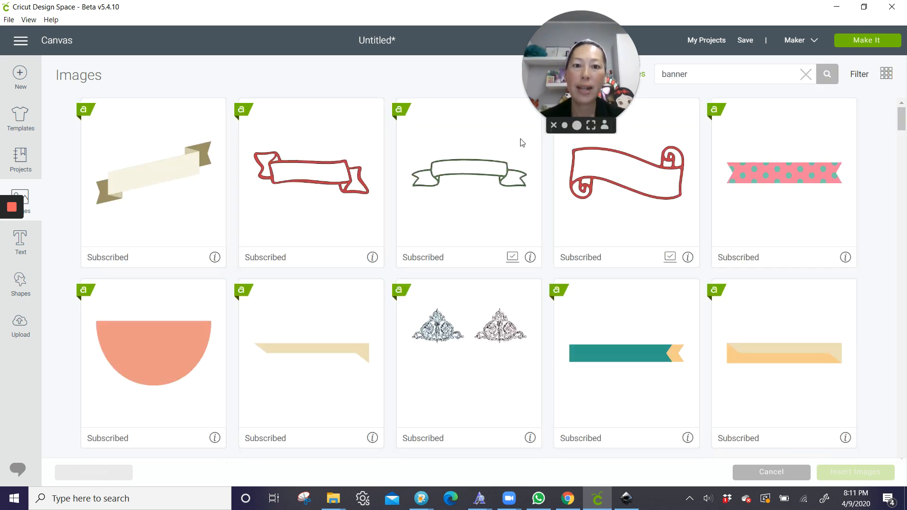
pyautogui.click(491, 183)
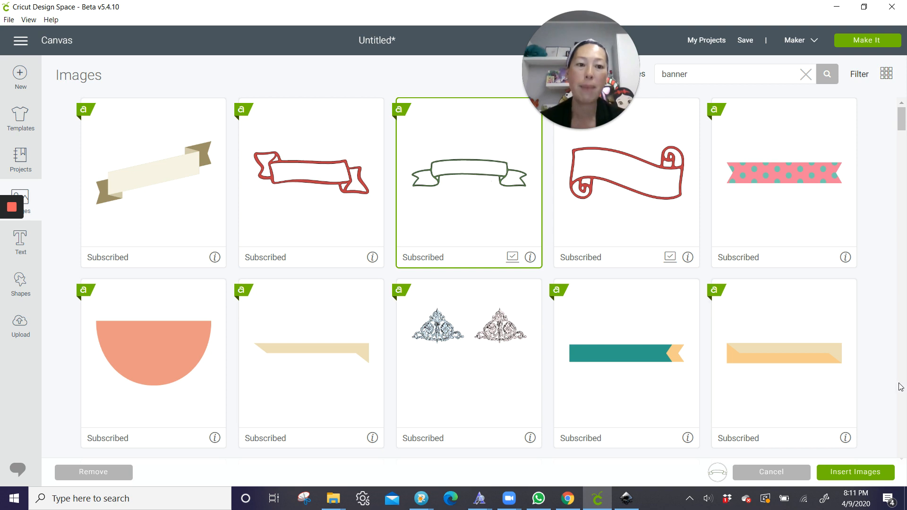
pyautogui.click(855, 471)
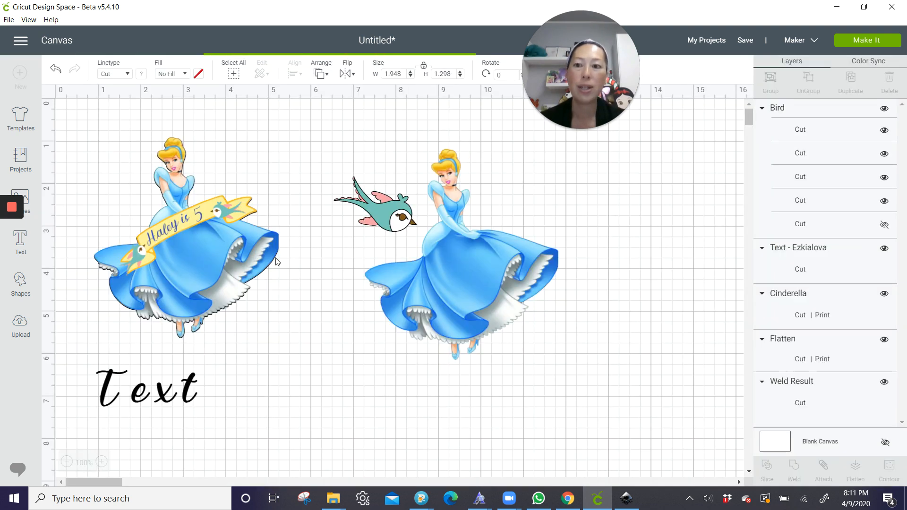
pyautogui.moveTo(289, 230); pyautogui.dragTo(453, 286)
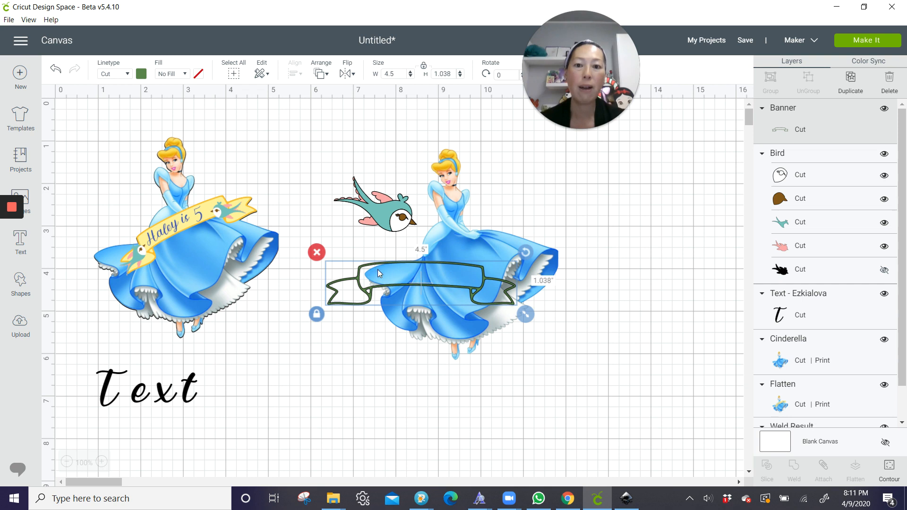
pyautogui.moveTo(378, 269); pyautogui.dragTo(402, 402)
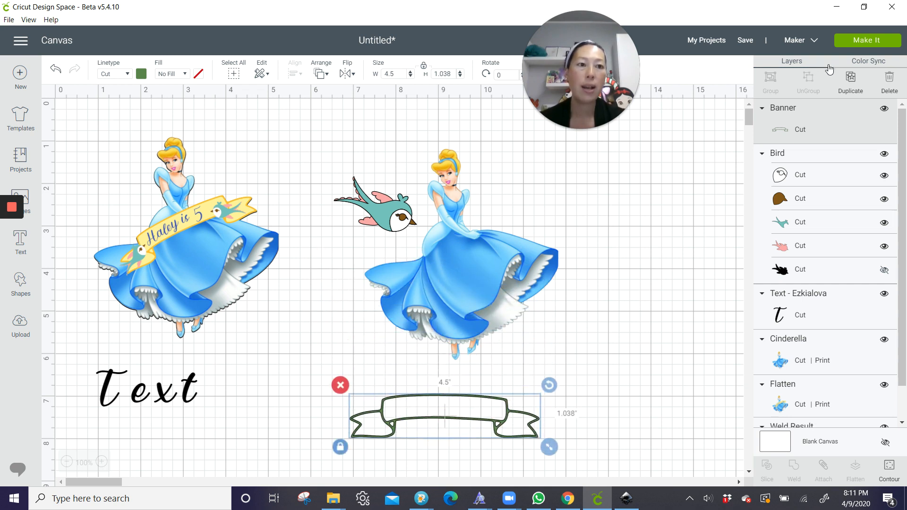
# - Duplicate the ribbon banner and hide all contours of the copy to make it a solid shape
pyautogui.click(851, 81)
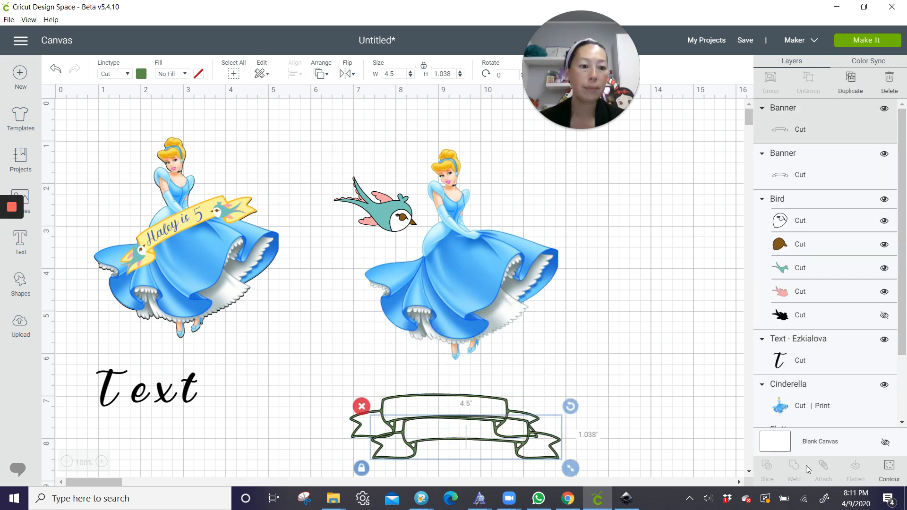
pyautogui.click(890, 469)
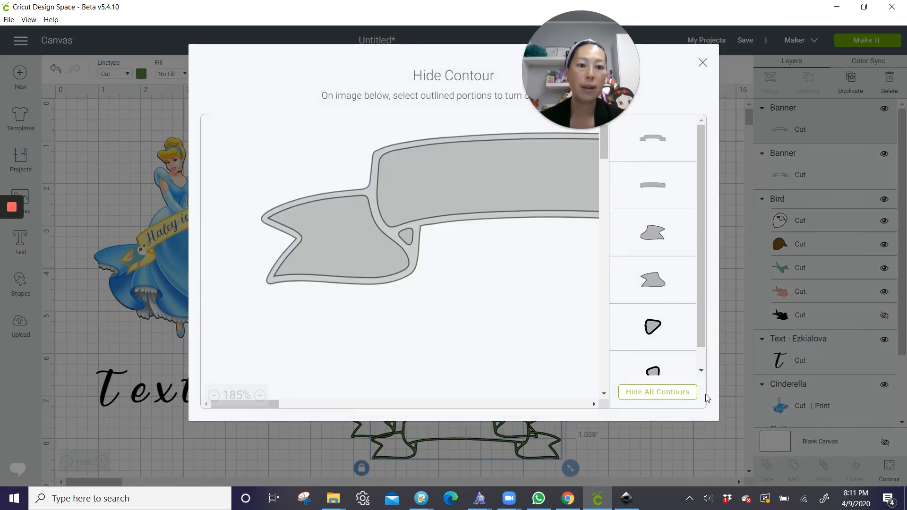
pyautogui.click(677, 393)
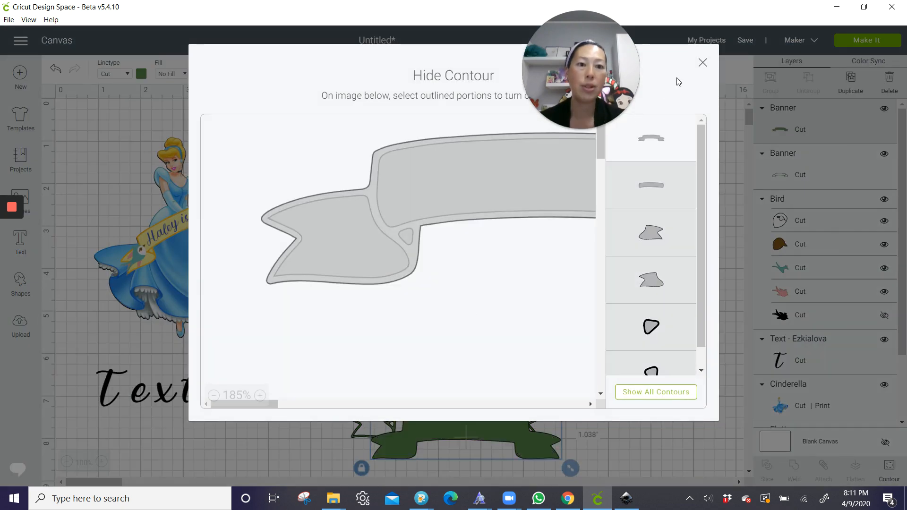
pyautogui.click(702, 64)
# - Bring the outlined banner to the front and align the solid banner directly behind it
pyautogui.click(460, 447)
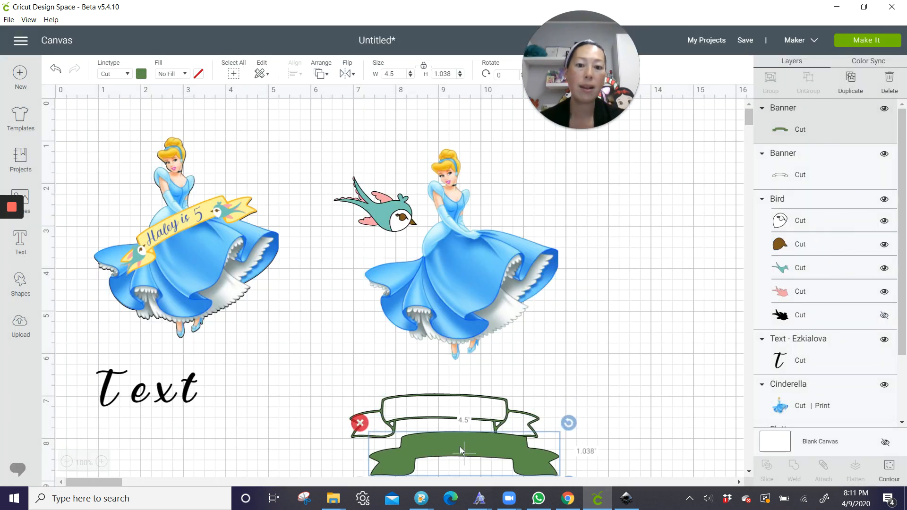
pyautogui.click(453, 408)
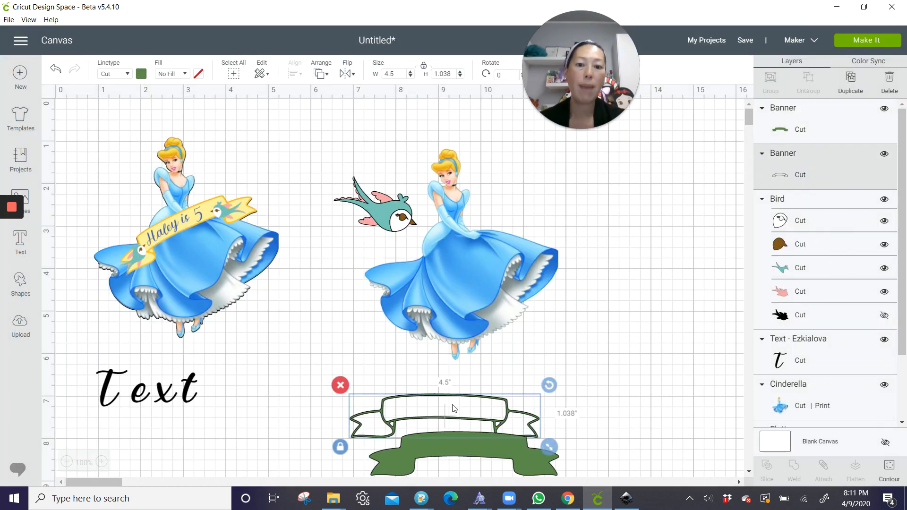
pyautogui.click(321, 73)
pyautogui.click(344, 144)
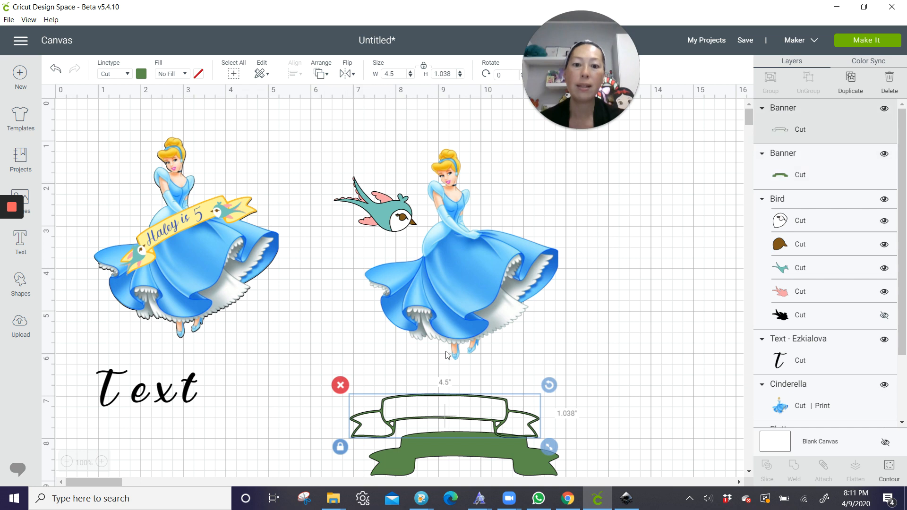
pyautogui.moveTo(424, 456); pyautogui.dragTo(404, 417)
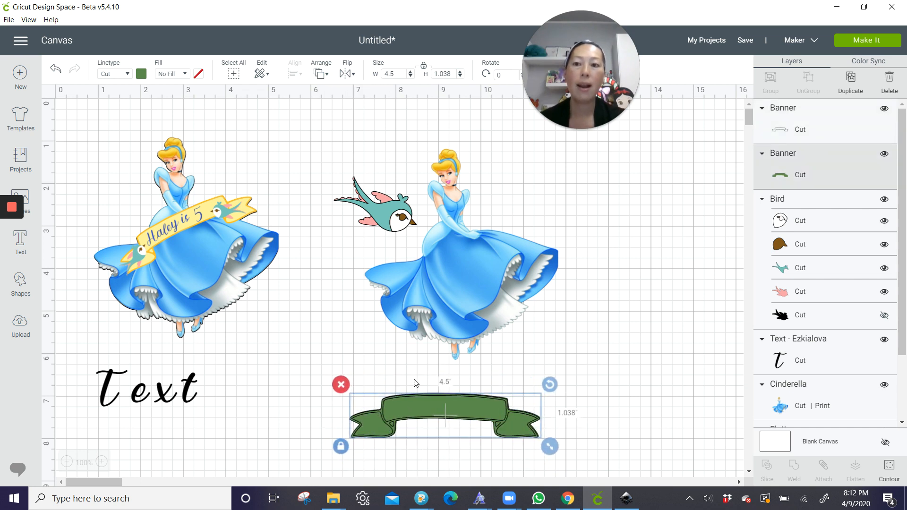
# - Recolour the solid banner golden yellow and the outlined banner pale yellow
pyautogui.click(141, 74)
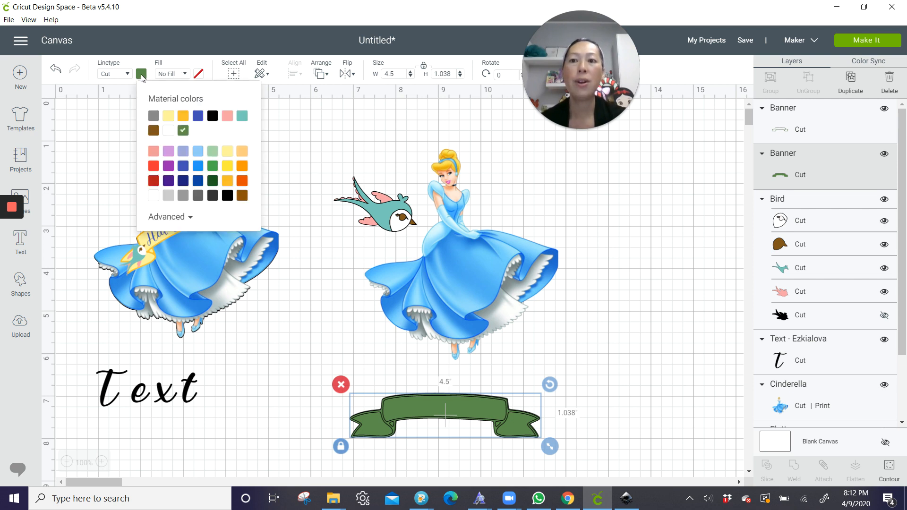
pyautogui.click(184, 118)
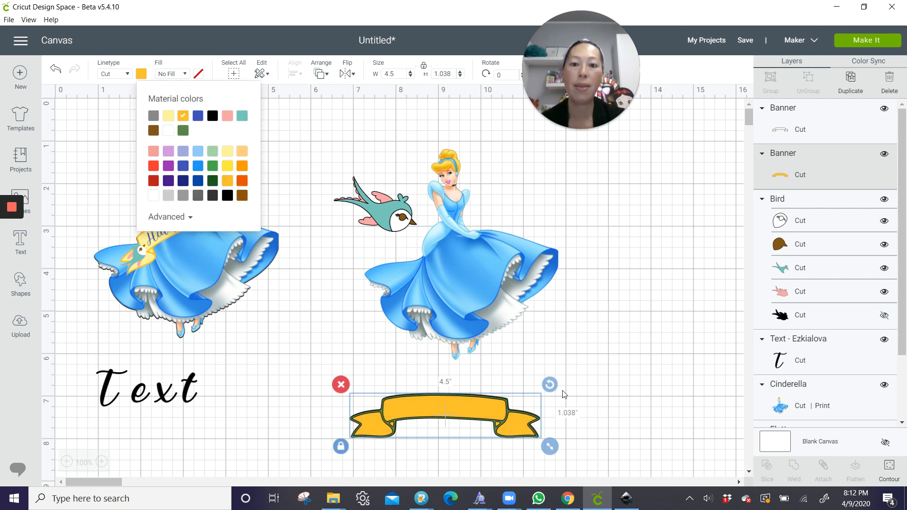
pyautogui.click(821, 130)
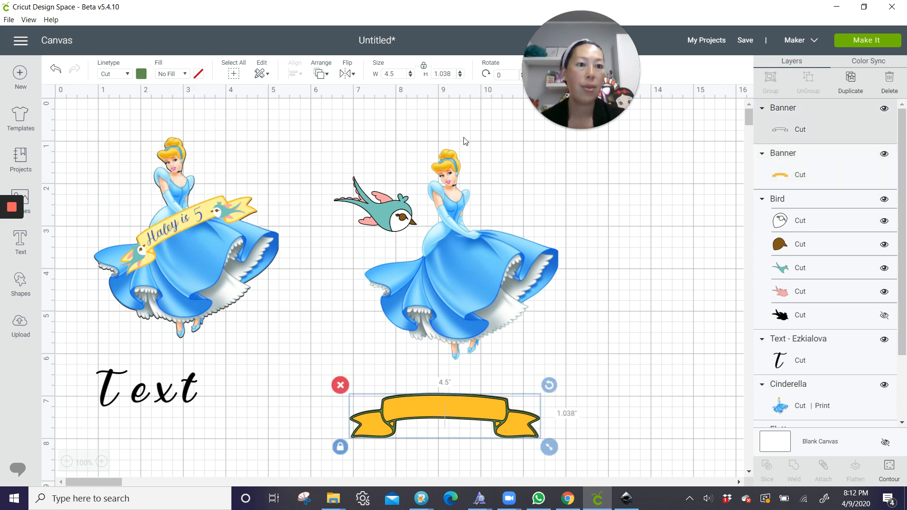
pyautogui.click(141, 74)
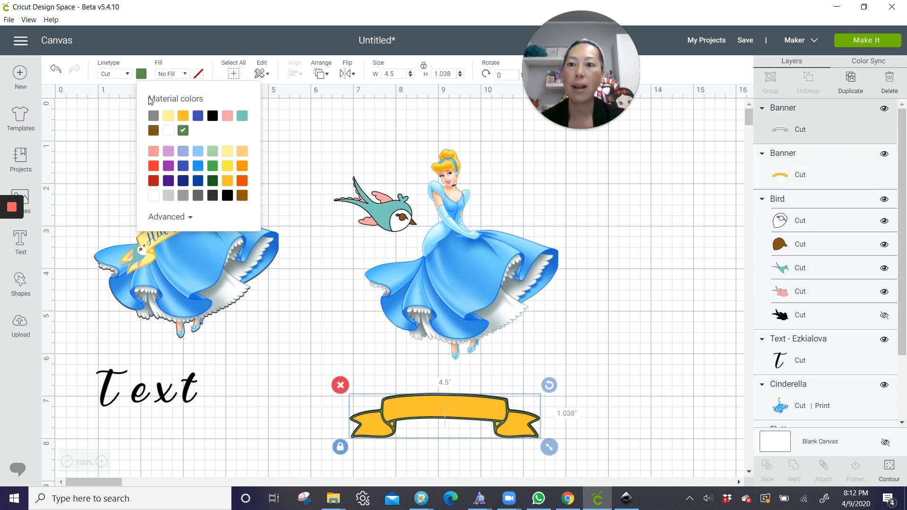
pyautogui.click(166, 117)
pyautogui.click(614, 381)
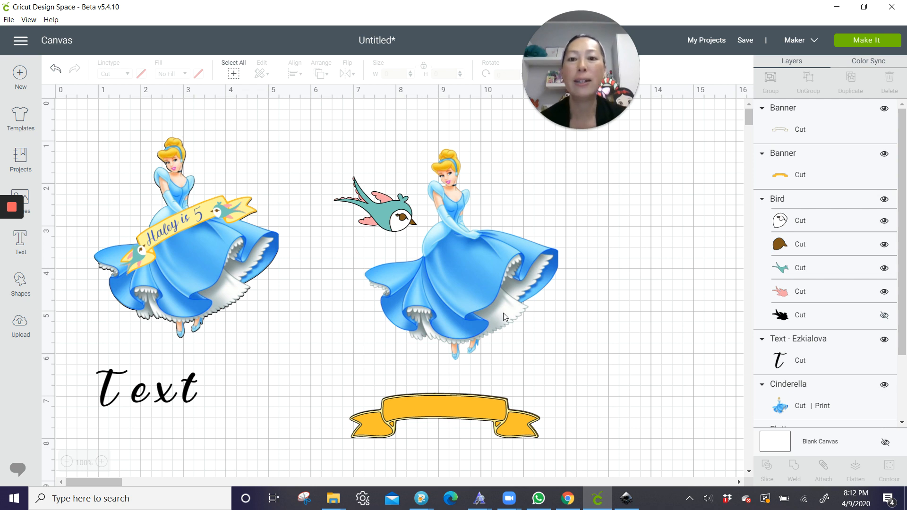
# - Duplicate the bird and flip the copy horizontally
pyautogui.click(392, 224)
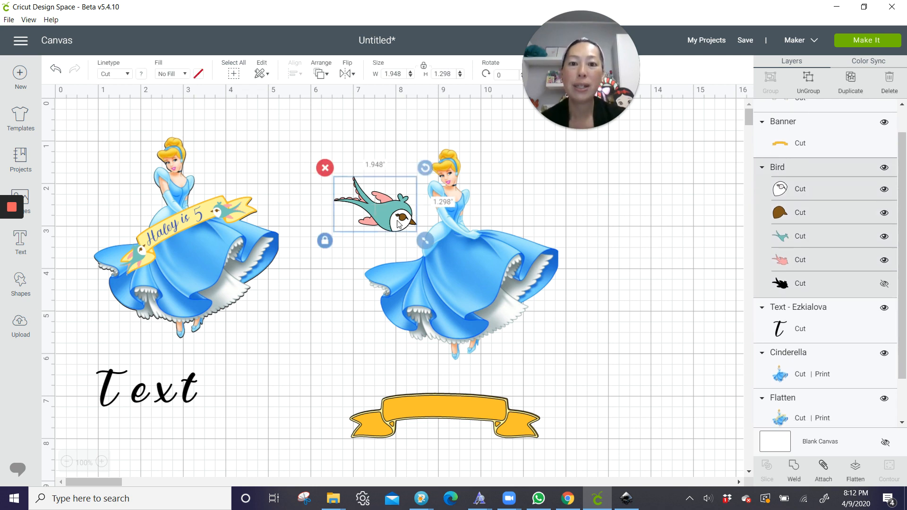
pyautogui.click(851, 82)
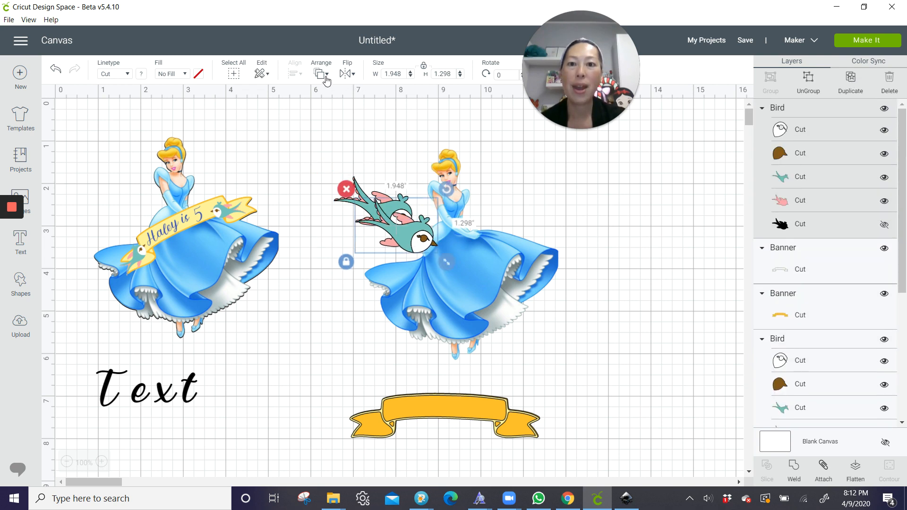
pyautogui.click(343, 74)
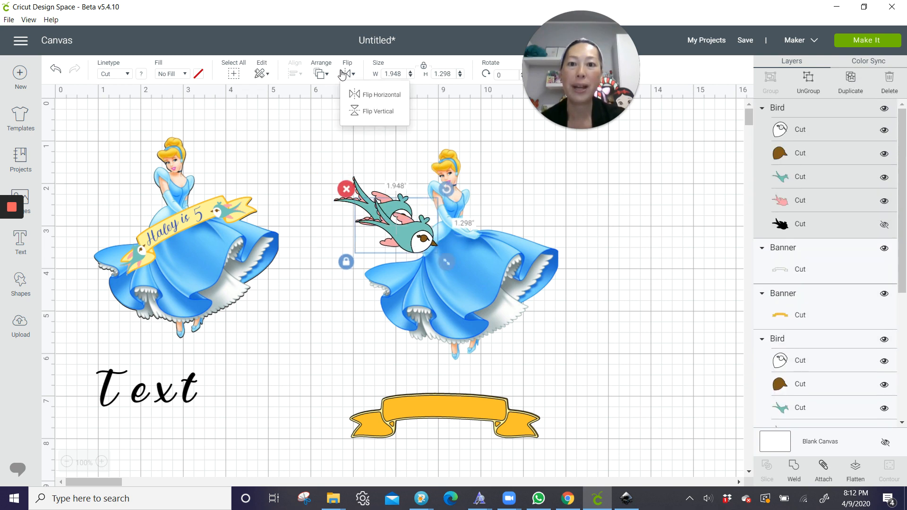
pyautogui.click(378, 95)
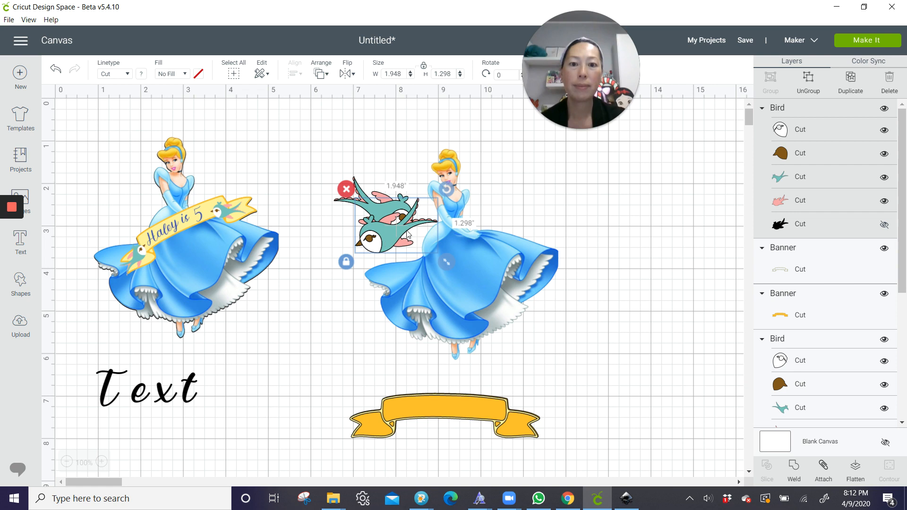
# - Move the flipped bird to Cinderella's right side and shrink it to about 1.16 inches wide and the original bird to about 1.12 inches
pyautogui.moveTo(388, 242); pyautogui.dragTo(550, 197)
pyautogui.moveTo(611, 217); pyautogui.dragTo(592, 211)
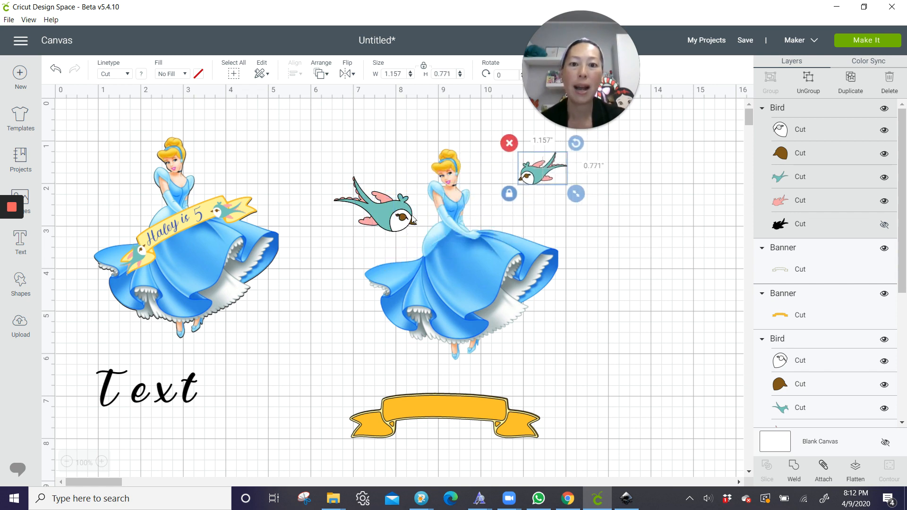
pyautogui.click(378, 210)
pyautogui.moveTo(425, 240); pyautogui.dragTo(409, 212)
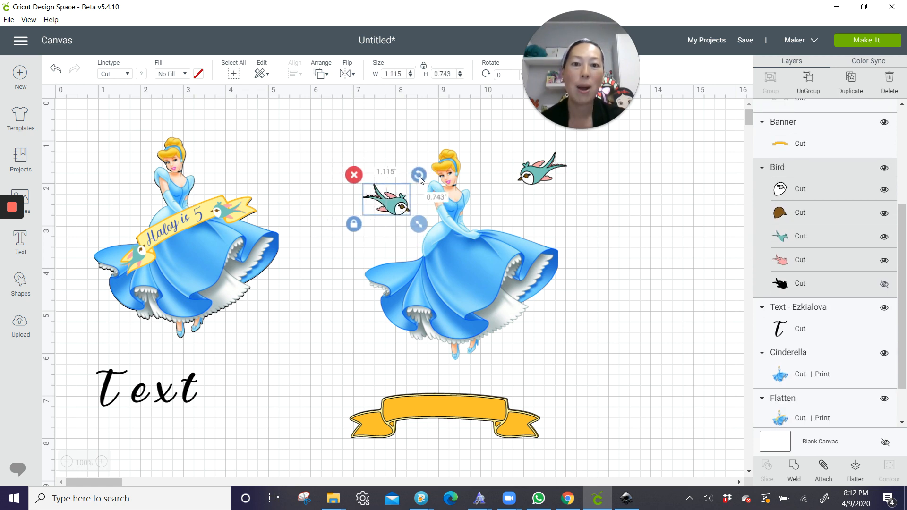
# - Rotate the original bird to about 342.77° and move the flipped bird closer to Cinderella's head
pyautogui.moveTo(418, 174); pyautogui.dragTo(414, 163)
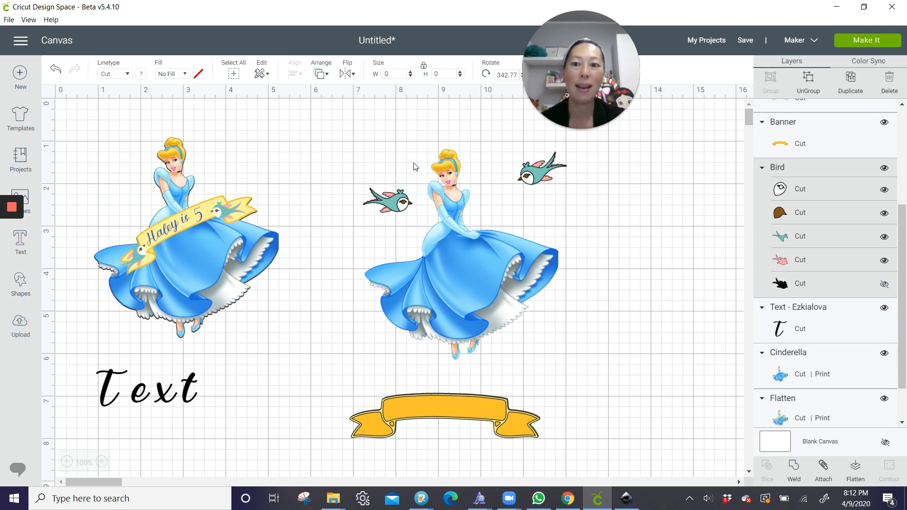
pyautogui.moveTo(530, 172); pyautogui.dragTo(505, 186)
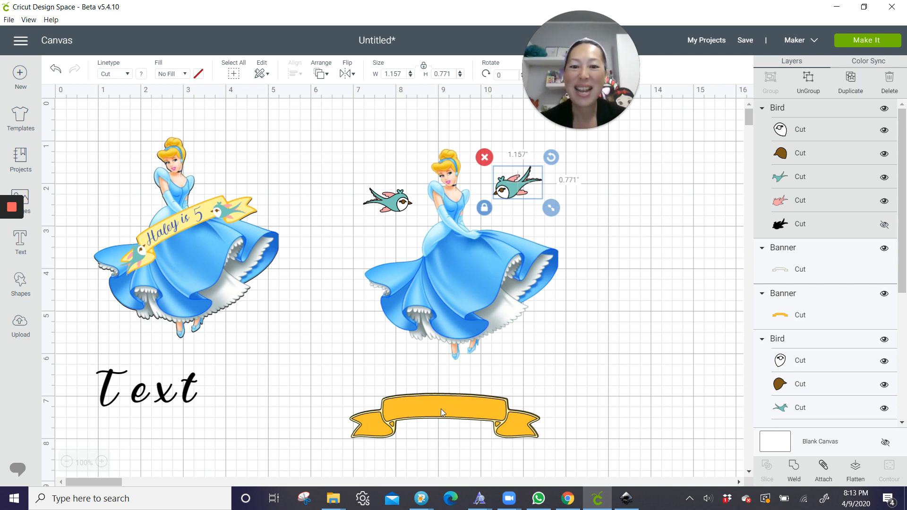
# - Move the placeholder text closer to the banner and replace it with the birthday child's first name followed by "is 5"
pyautogui.click(119, 400)
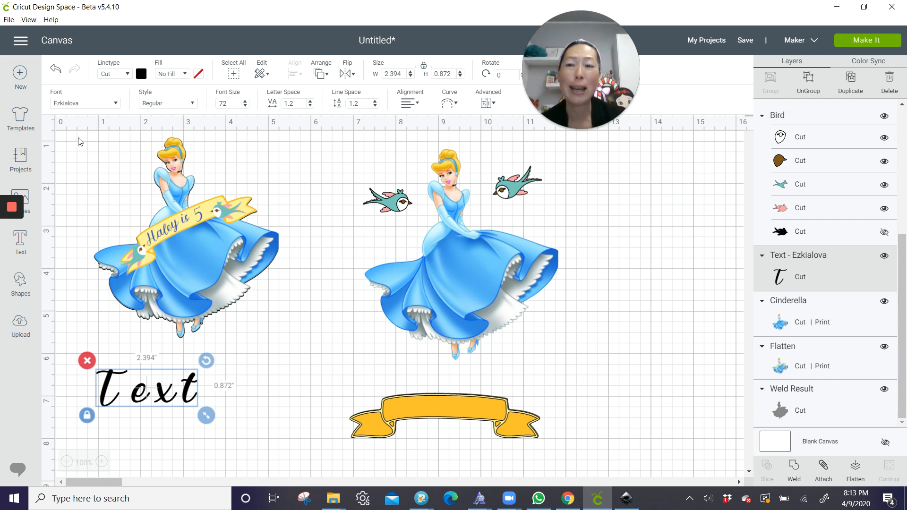
pyautogui.moveTo(165, 402); pyautogui.dragTo(267, 376)
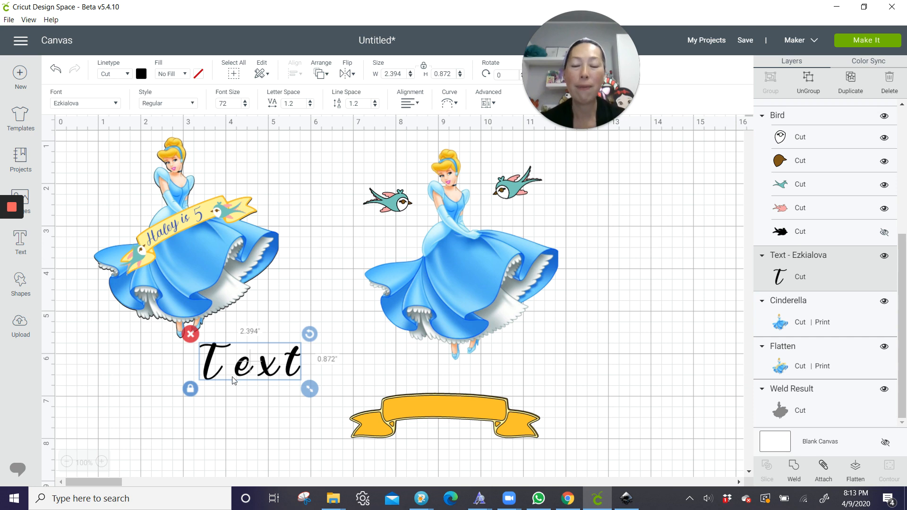
pyautogui.doubleClick(267, 373)
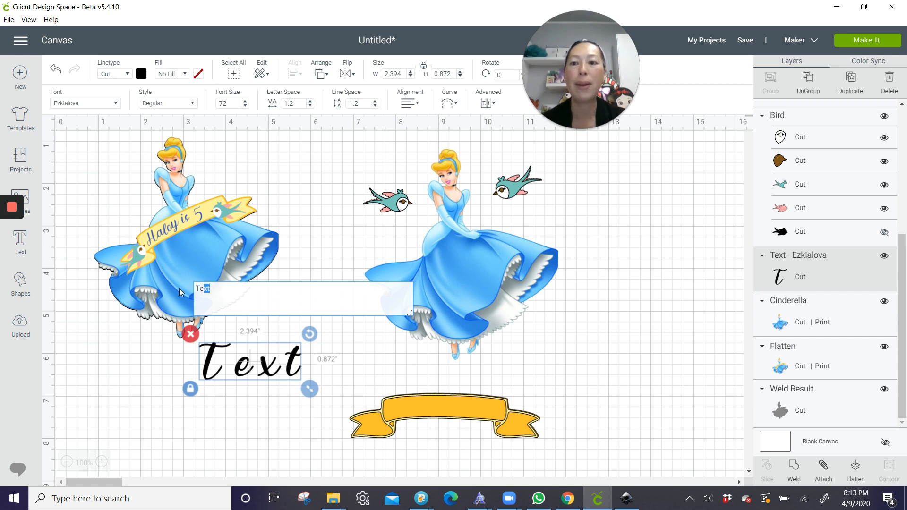
pyautogui.write('Haley')
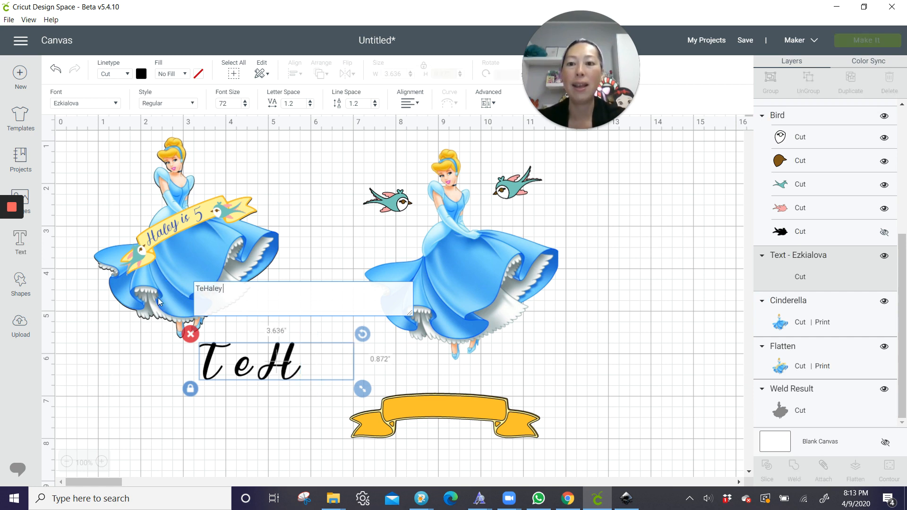
pyautogui.press('BackSpace')
pyautogui.press('BackSpace')
pyautogui.press('BackSpace')
pyautogui.press('BackSpace')
pyautogui.press('BackSpace')
pyautogui.press('BackSpace')
pyautogui.write('Ha')
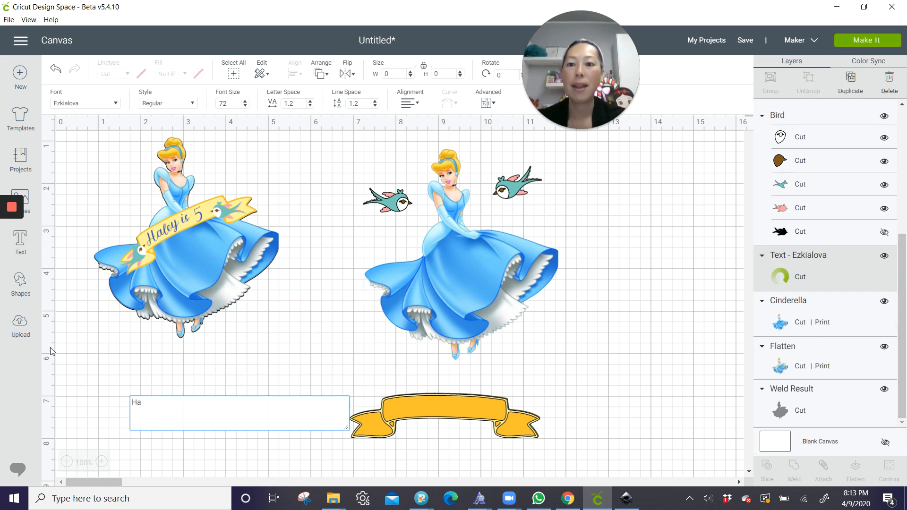
pyautogui.write('ley is 5')
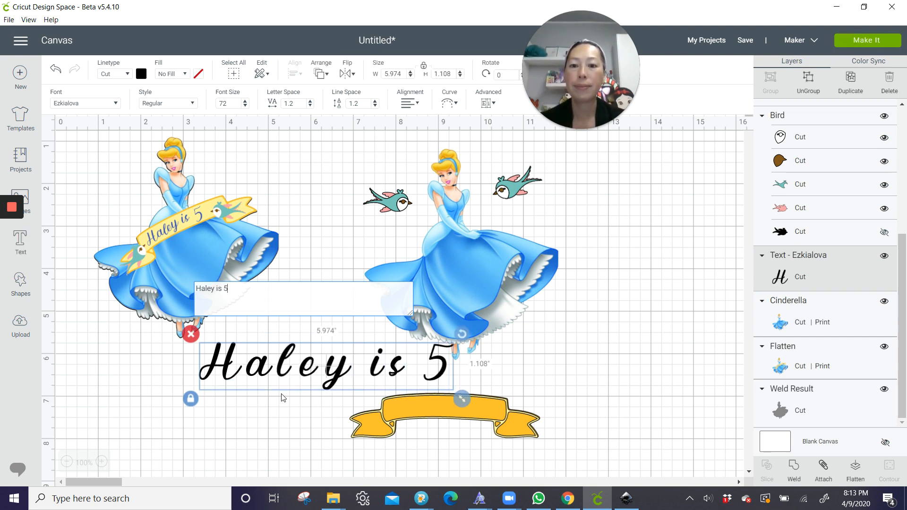
# - Shrink the birthday text to about 4.21 inches wide and recolour it blue
pyautogui.moveTo(461, 400); pyautogui.dragTo(387, 385)
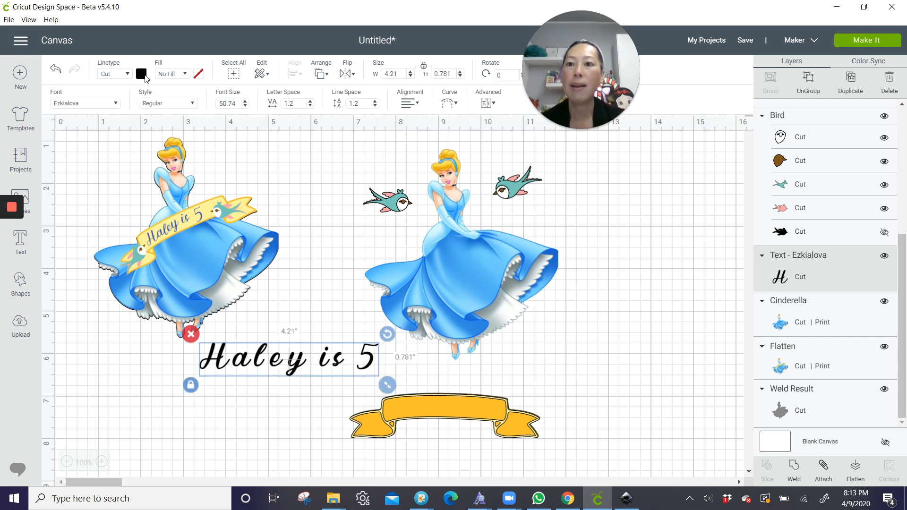
pyautogui.click(140, 75)
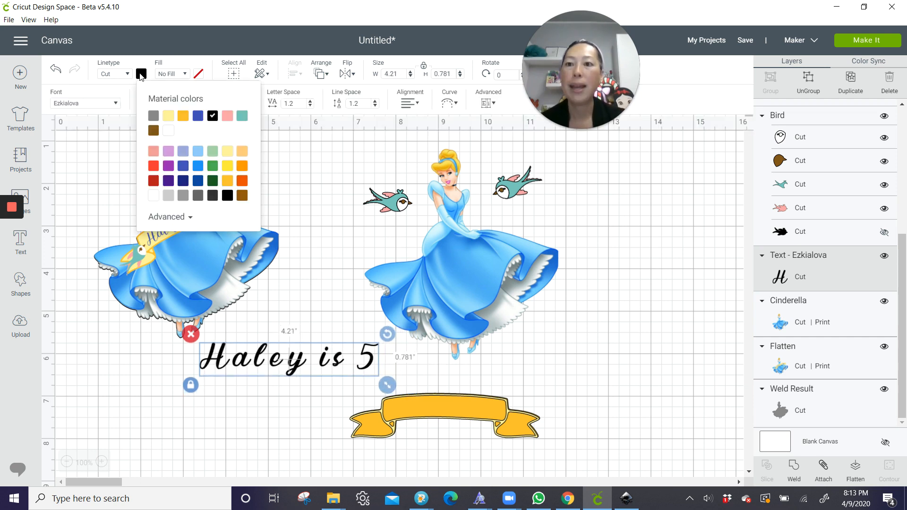
pyautogui.click(197, 116)
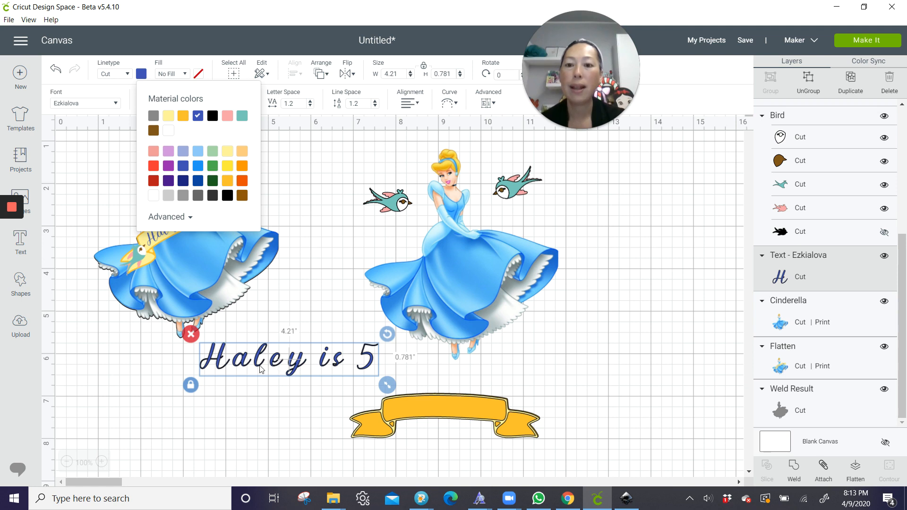
# - Move the birthday text to just above the banner and reduce its letter spacing to 0.3
pyautogui.moveTo(261, 369); pyautogui.dragTo(323, 380)
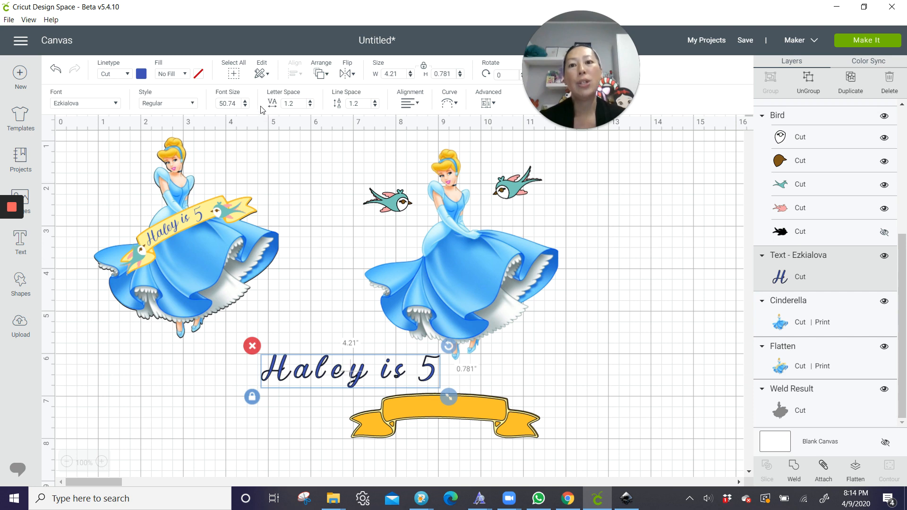
pyautogui.doubleClick(309, 106)
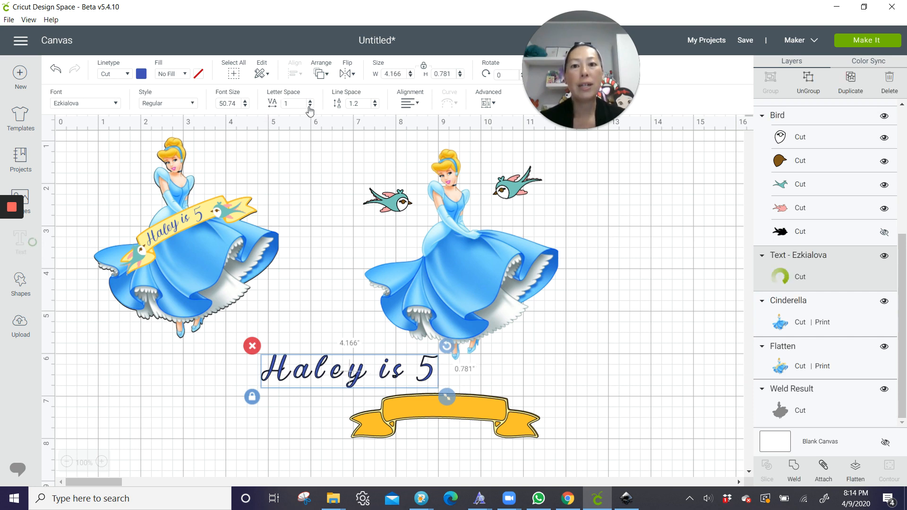
pyautogui.doubleClick(310, 106)
pyautogui.click(310, 105)
pyautogui.click(309, 106)
pyautogui.click(310, 106)
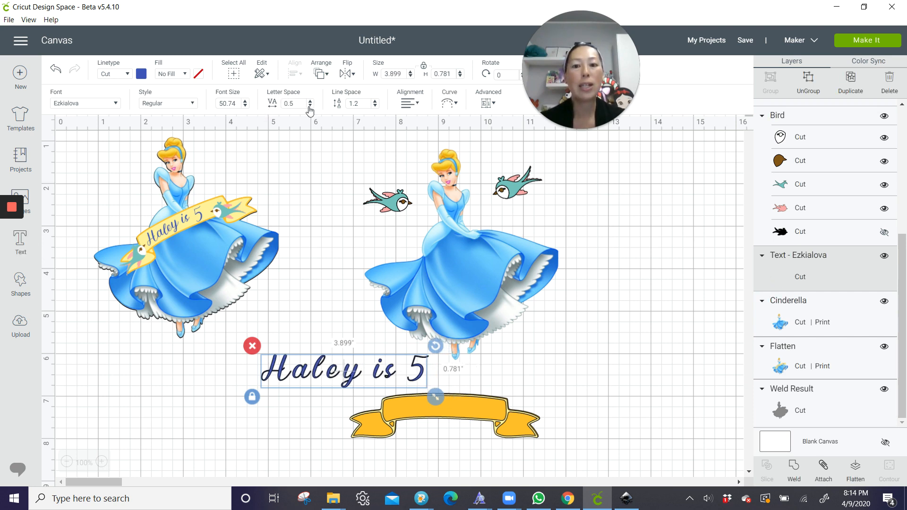
pyautogui.click(310, 105)
pyautogui.click(310, 106)
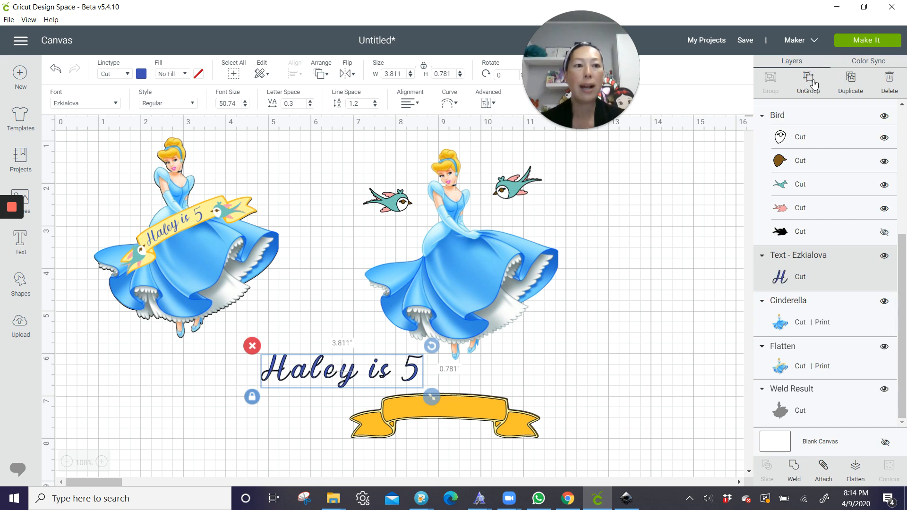
# - Ungroup the birthday text into separate letters and move the name's letters closer together so that they connect
pyautogui.click(809, 81)
pyautogui.click(160, 423)
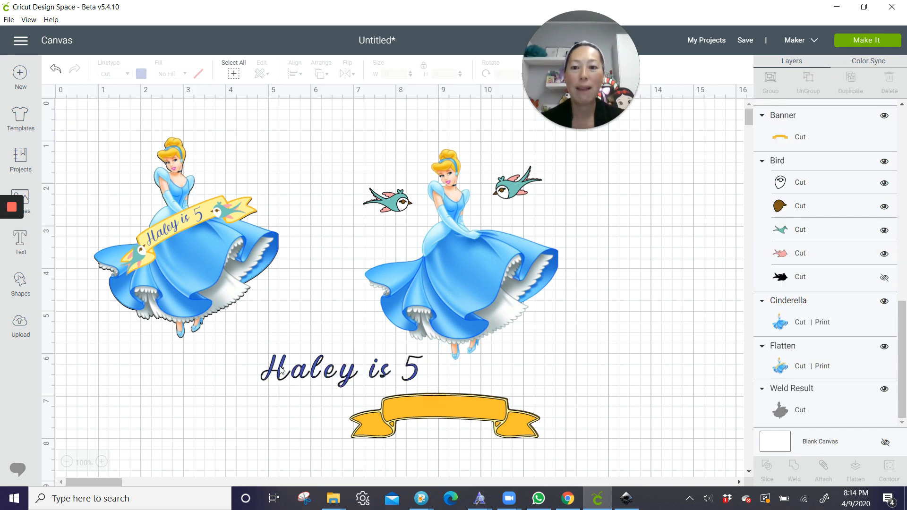
pyautogui.moveTo(281, 370); pyautogui.dragTo(285, 367)
pyautogui.click(310, 424)
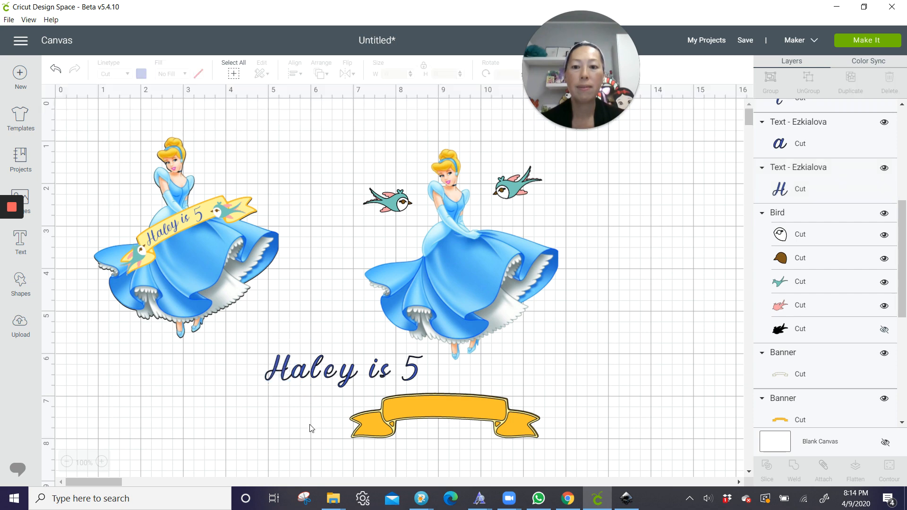
pyautogui.click(310, 373)
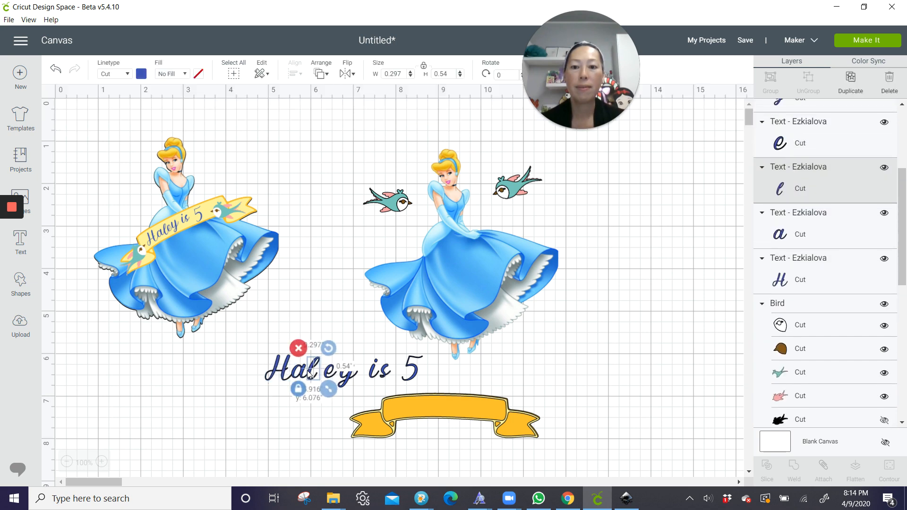
pyautogui.moveTo(307, 371); pyautogui.dragTo(332, 378)
pyautogui.click(311, 411)
pyautogui.click(340, 380)
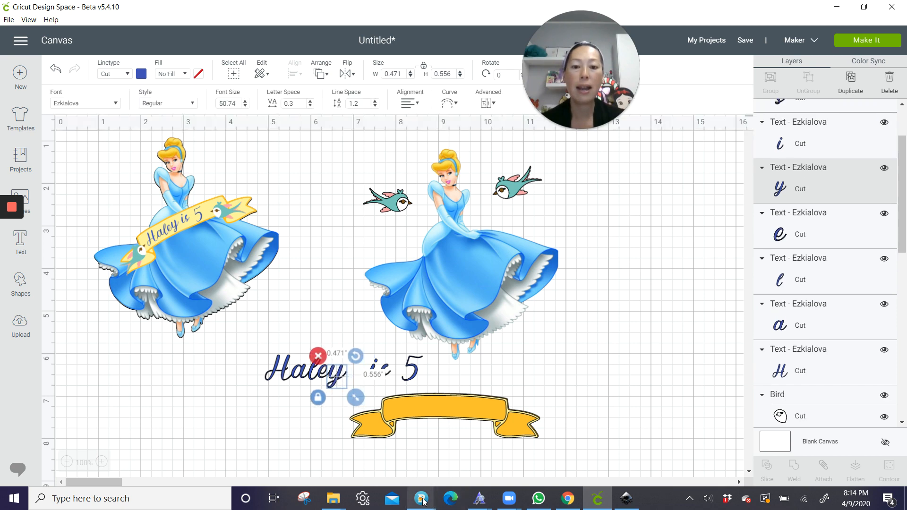
pyautogui.moveTo(423, 501)
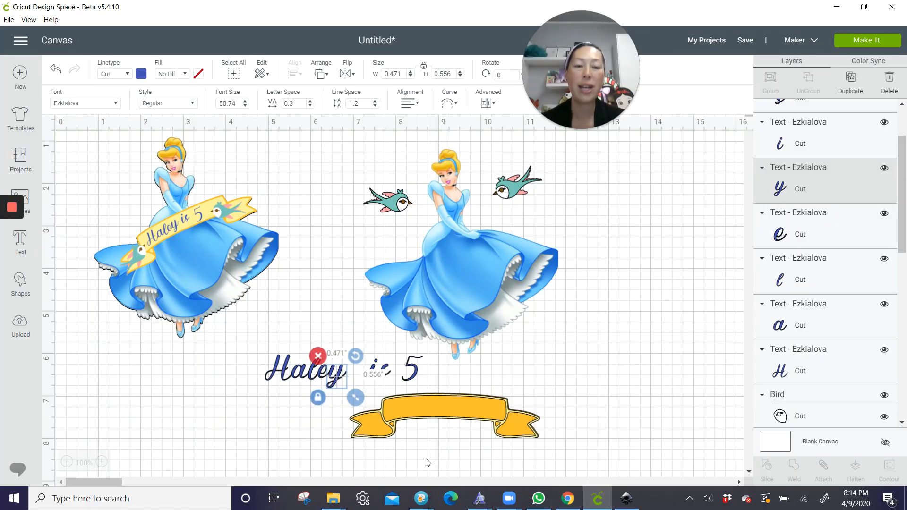
pyautogui.click(285, 434)
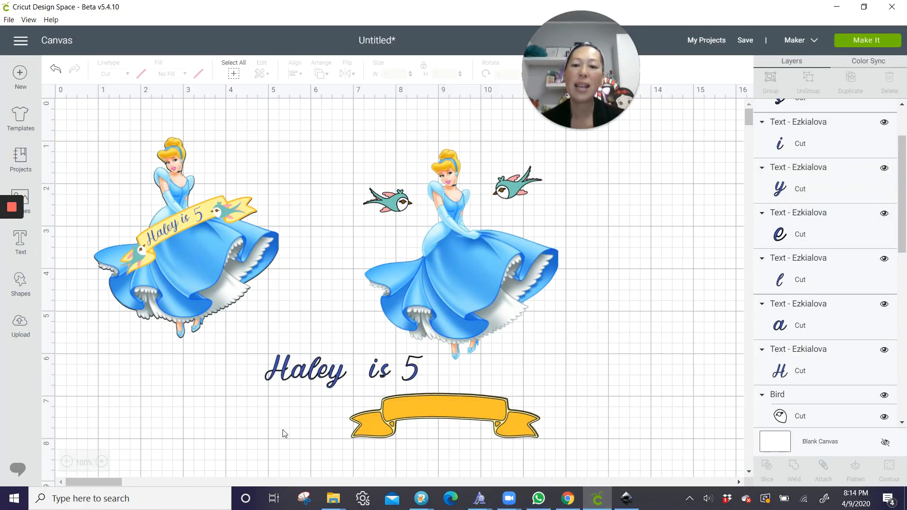
# - Move the letter s in "is" closer to the i so that the two letters touch
pyautogui.click(383, 373)
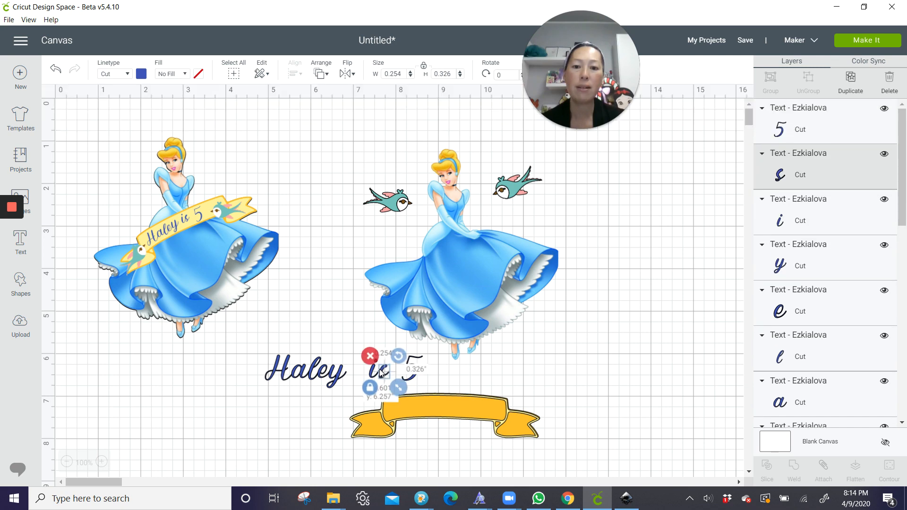
pyautogui.moveTo(379, 370); pyautogui.dragTo(385, 376)
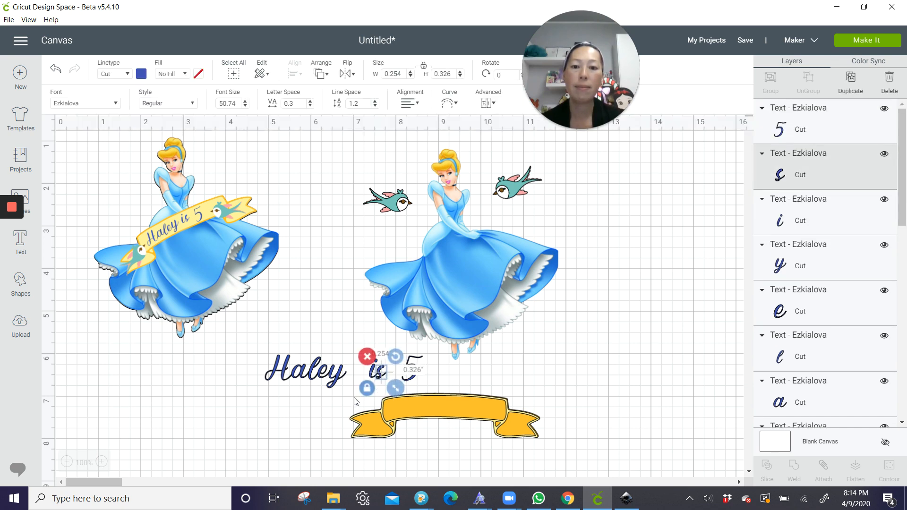
pyautogui.click(381, 374)
pyautogui.click(356, 414)
pyautogui.click(302, 401)
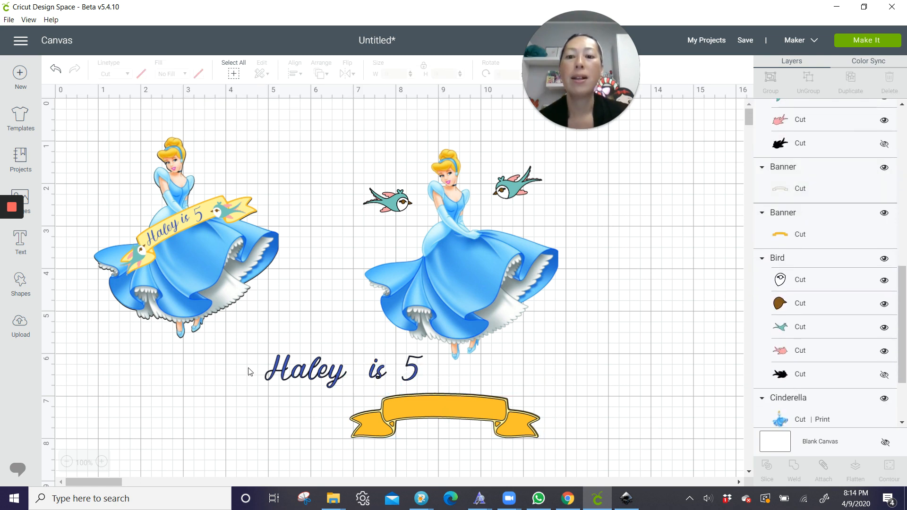
# - Try to weld the name's letters into one shape at their small size
pyautogui.moveTo(248, 368); pyautogui.dragTo(347, 389)
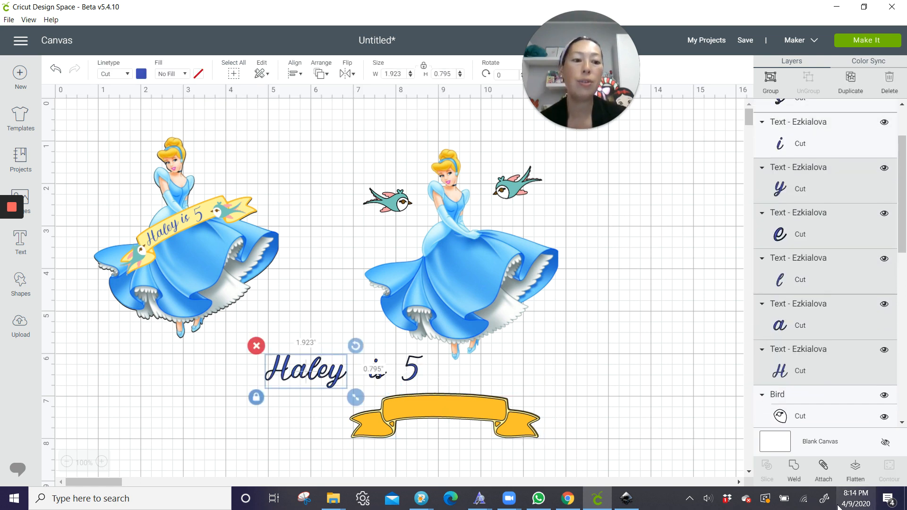
pyautogui.click(794, 468)
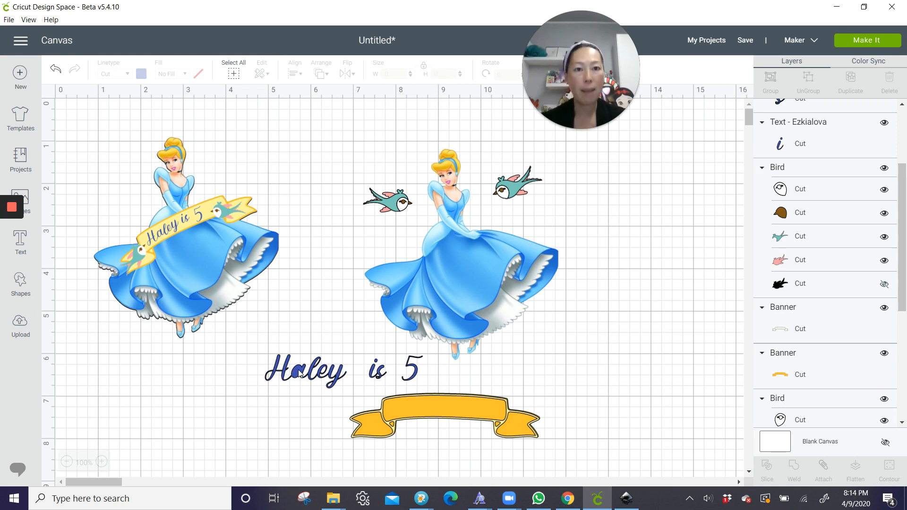
pyautogui.click(56, 70)
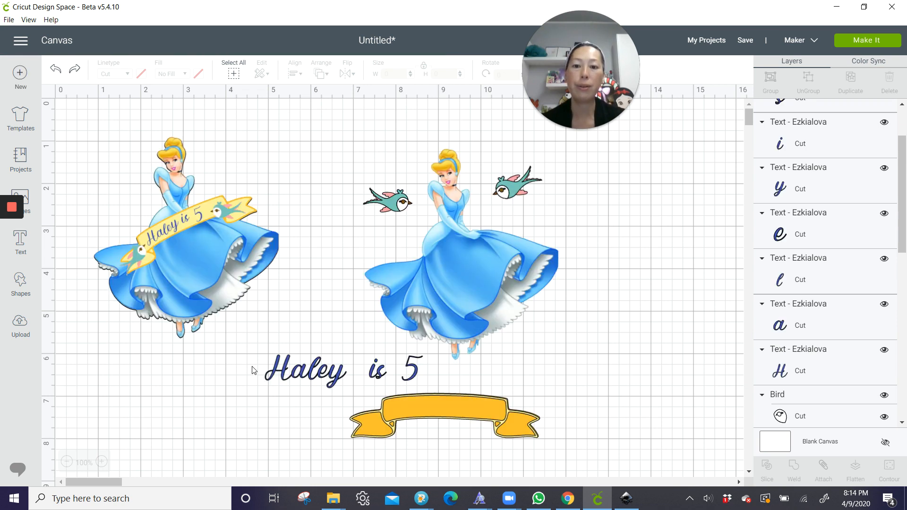
# - Enlarge the name's letters together to about 6.88 inches wide and weld them into one shape
pyautogui.moveTo(298, 391); pyautogui.dragTo(566, 474)
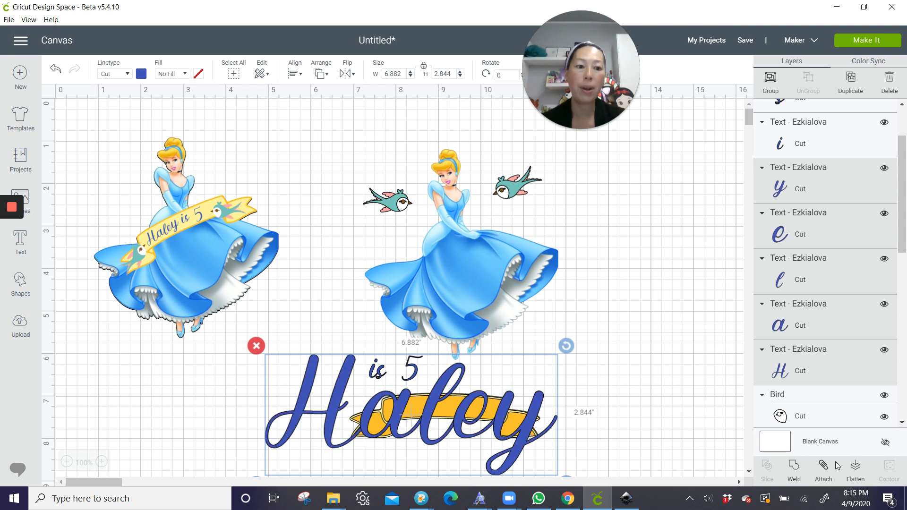
pyautogui.click(790, 464)
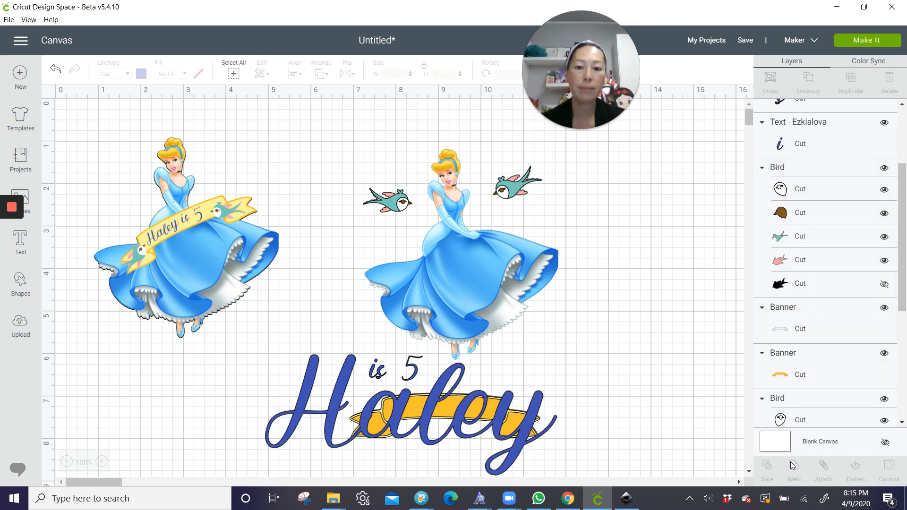
# - Shrink the welded name to about 1.33 inches wide and place it on the banner's left part, rotated to about 354.04°
pyautogui.click(521, 453)
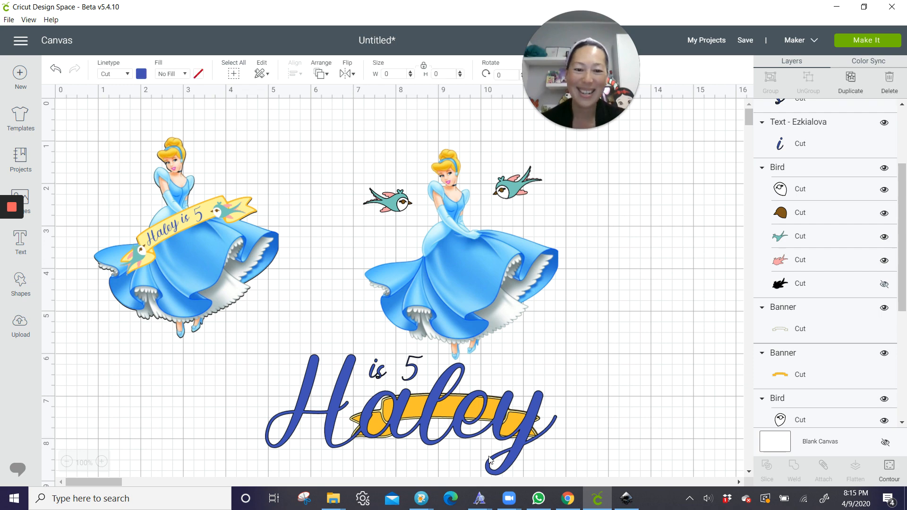
pyautogui.scroll(-3, 556, 429)
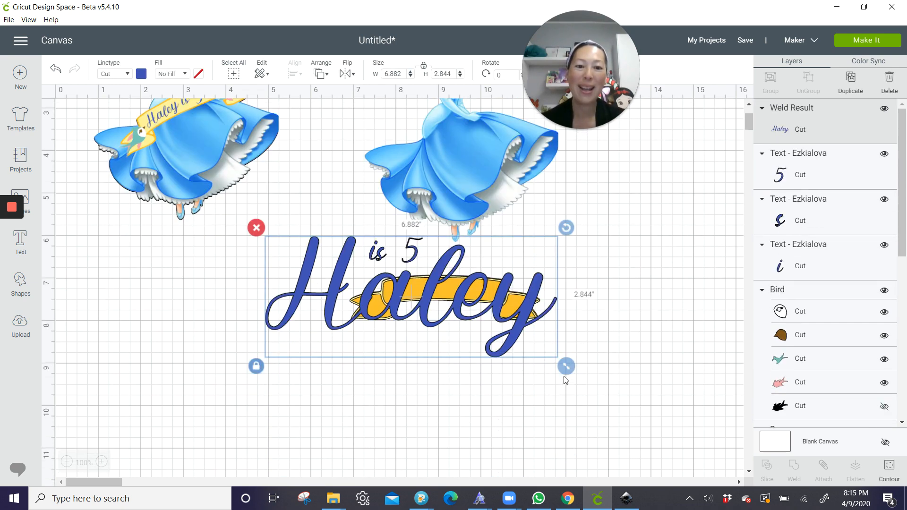
pyautogui.moveTo(568, 369); pyautogui.dragTo(352, 325)
pyautogui.moveTo(309, 253); pyautogui.dragTo(427, 291)
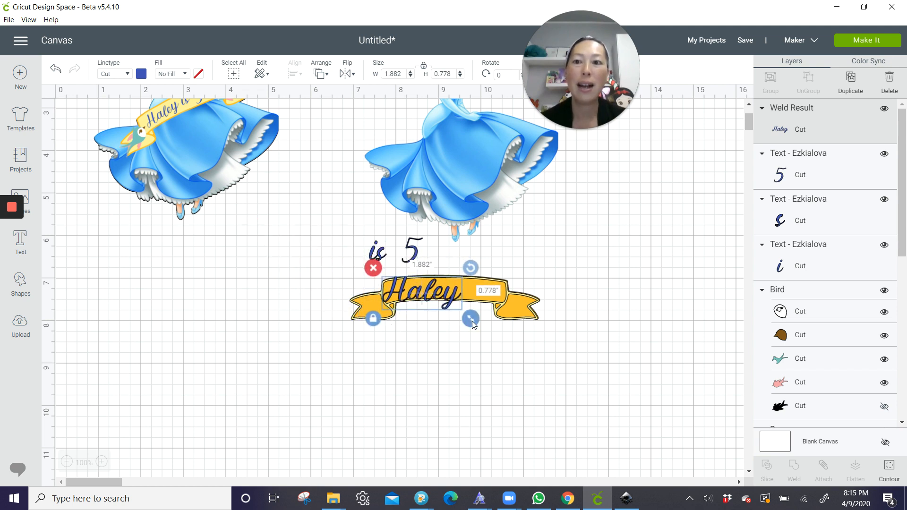
pyautogui.moveTo(472, 323); pyautogui.dragTo(449, 313)
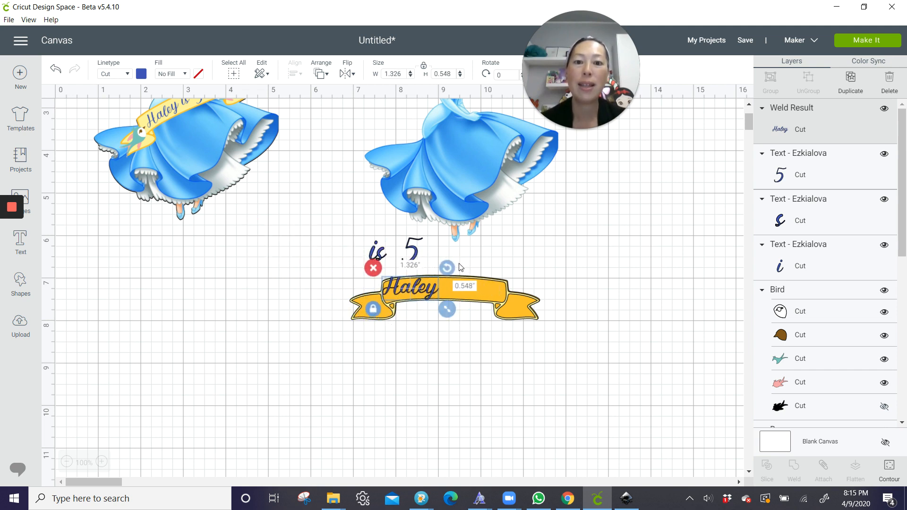
pyautogui.moveTo(447, 268); pyautogui.dragTo(420, 290)
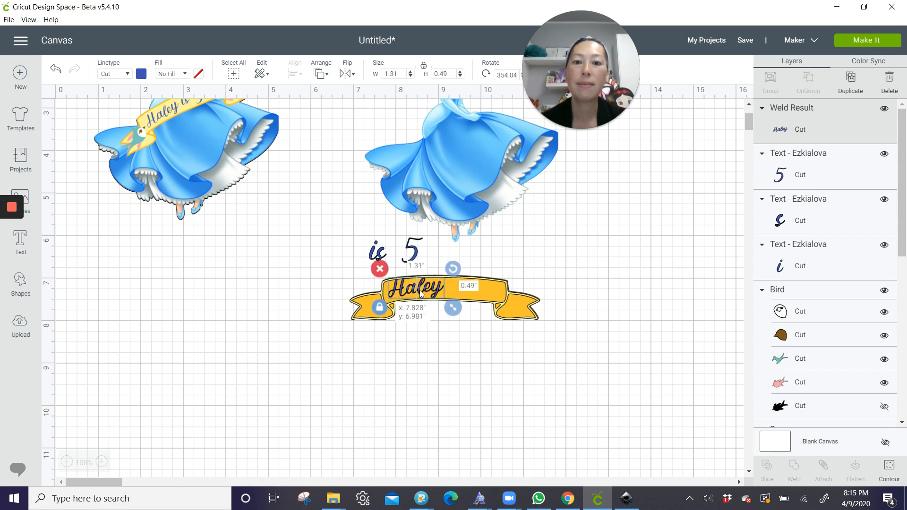
pyautogui.click(392, 260)
pyautogui.moveTo(393, 260)
pyautogui.mouseDown()
pyautogui.moveTo(461, 283)
pyautogui.moveTo(383, 252)
pyautogui.mouseUp()
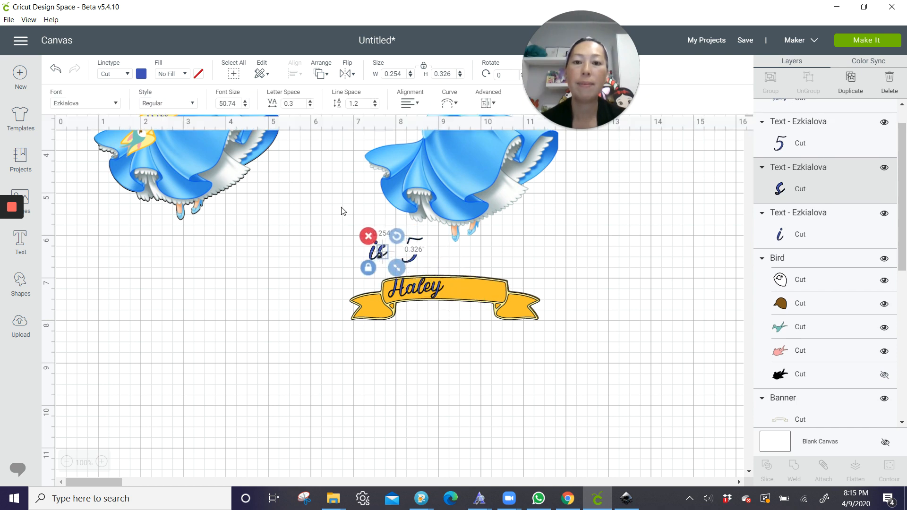
pyautogui.click(56, 70)
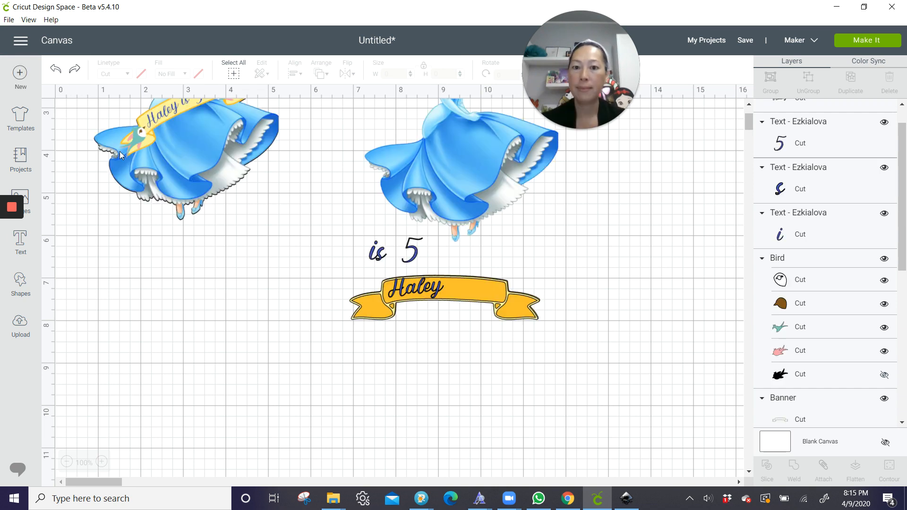
# - Weld the letters of "is" into one shape and place it on the banner just after the name
pyautogui.moveTo(337, 242); pyautogui.dragTo(392, 272)
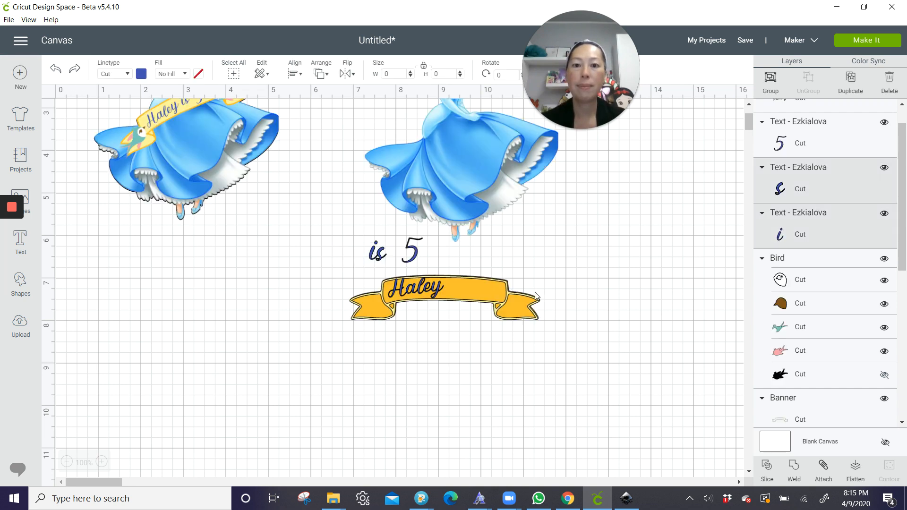
pyautogui.click(792, 469)
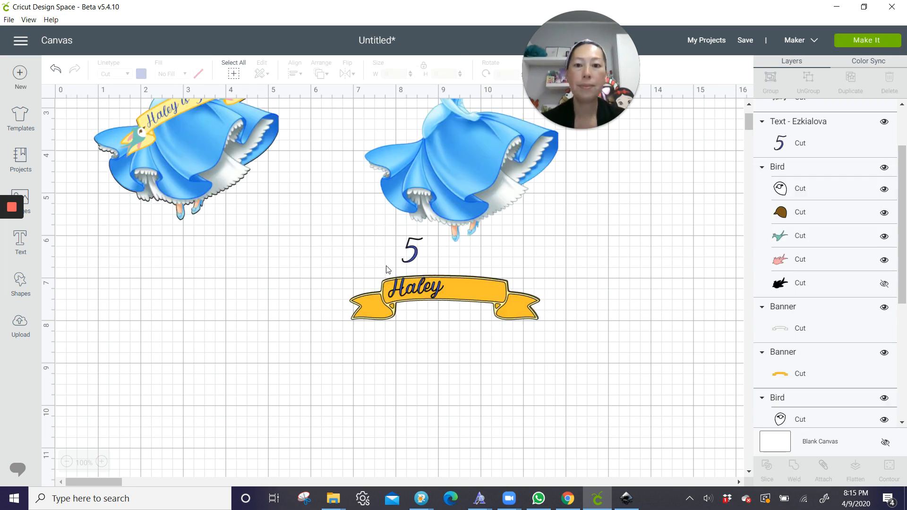
pyautogui.moveTo(379, 259); pyautogui.dragTo(458, 295)
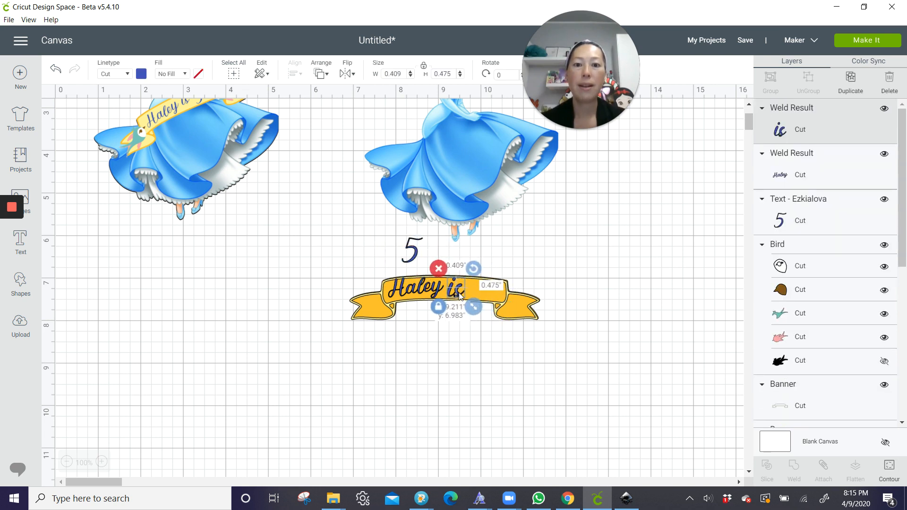
# - Shrink the number 5 to about 0.35 inches wide and place it after "is" on the banner
pyautogui.click(412, 258)
pyautogui.moveTo(411, 258); pyautogui.dragTo(475, 293)
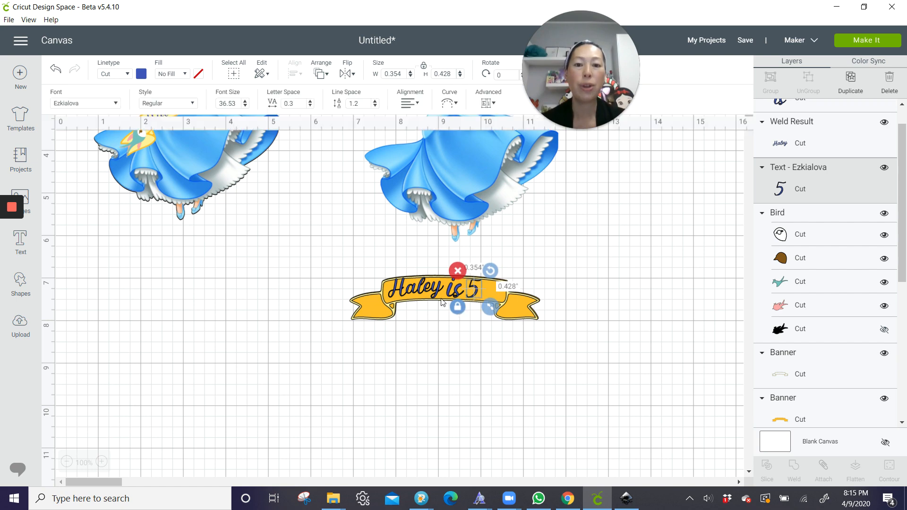
pyautogui.click(615, 301)
pyautogui.scroll(5, 347, 390)
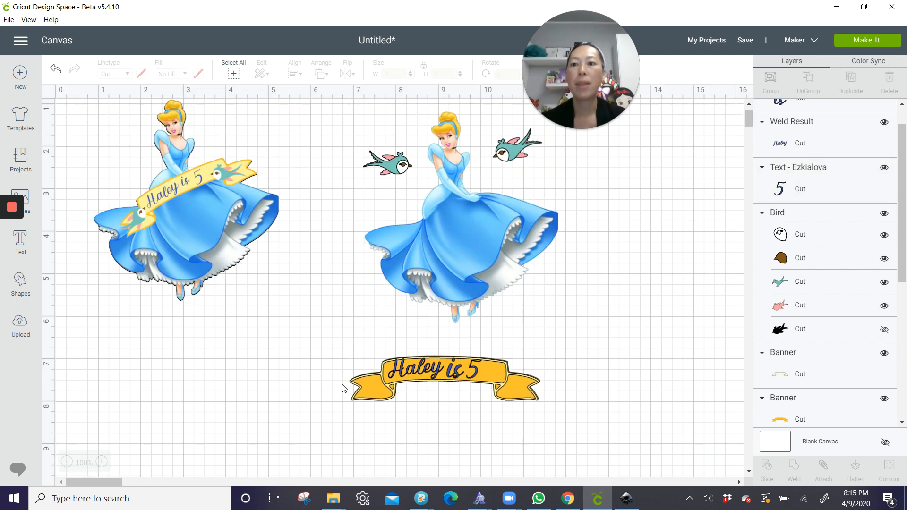
pyautogui.scroll(-3, 344, 388)
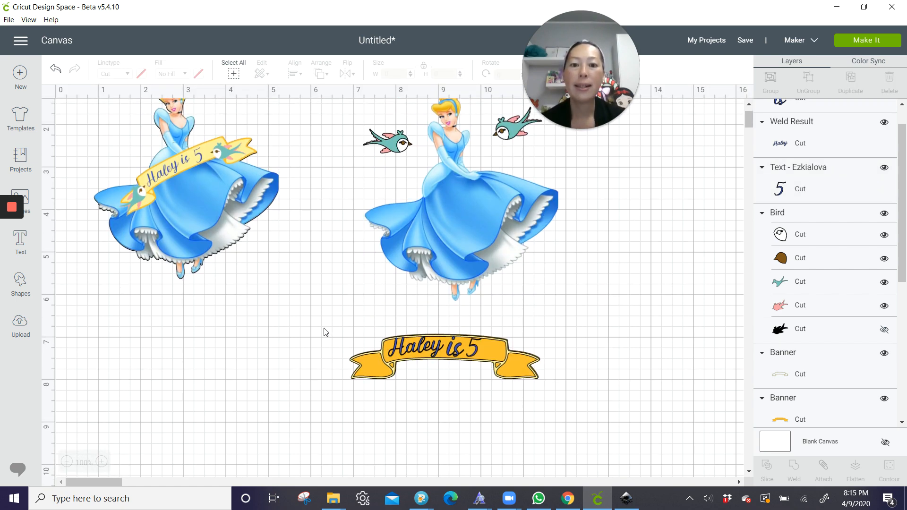
# - Try attaching the banner and its text together, and undo the attachment
pyautogui.moveTo(325, 332); pyautogui.dragTo(599, 398)
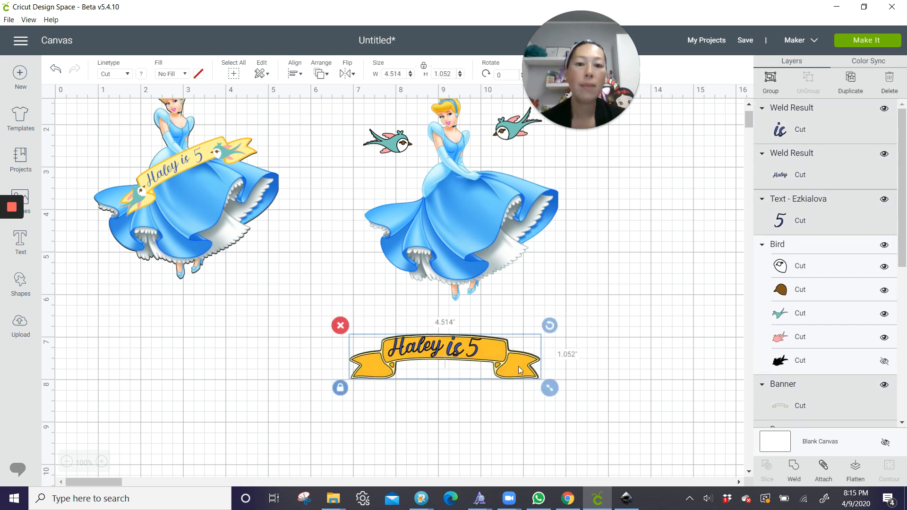
pyautogui.click(824, 470)
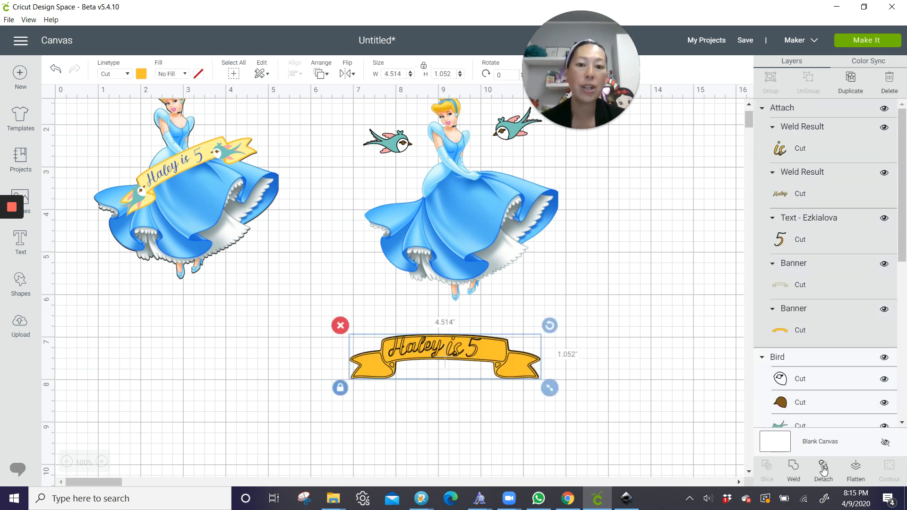
pyautogui.click(55, 69)
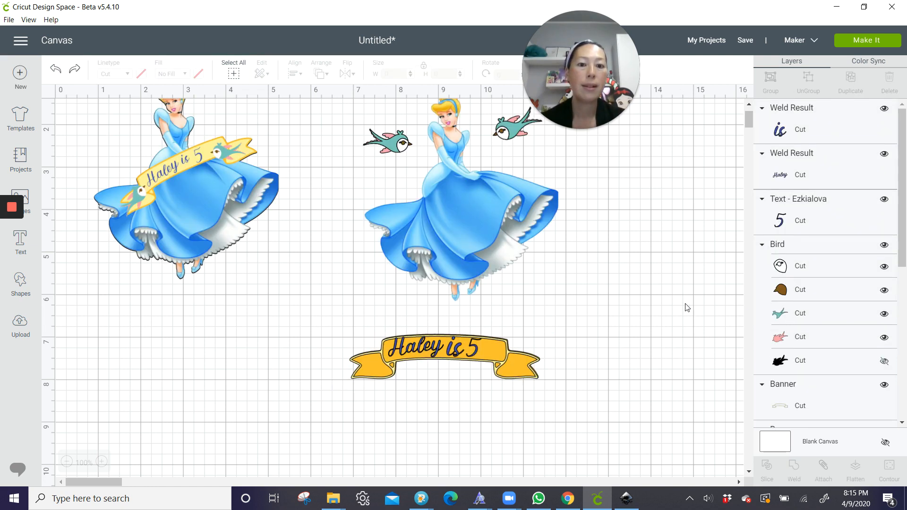
# - Group the banner with its text and scale the group down to about 3.58 inches wide
pyautogui.moveTo(327, 337); pyautogui.dragTo(565, 404)
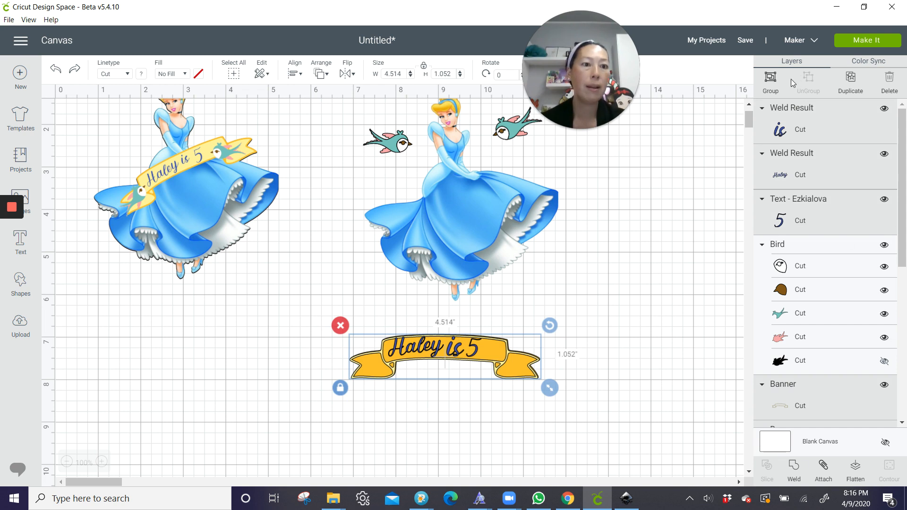
pyautogui.click(774, 80)
pyautogui.moveTo(424, 360); pyautogui.dragTo(458, 349)
pyautogui.moveTo(544, 382); pyautogui.dragTo(505, 375)
pyautogui.scroll(2, 520, 331)
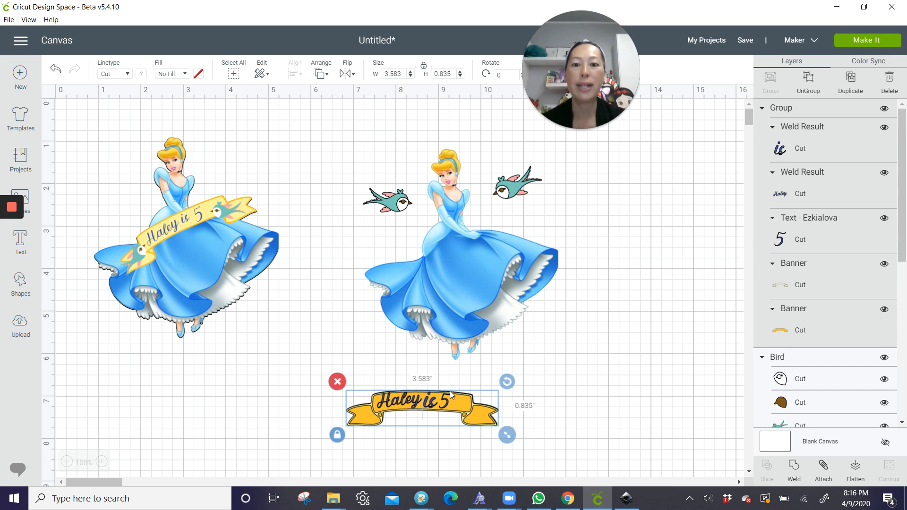
# - Place the banner group across Cinderella's waist and skirt, tilted upward to the right as in the finished example
pyautogui.moveTo(455, 413); pyautogui.dragTo(511, 189)
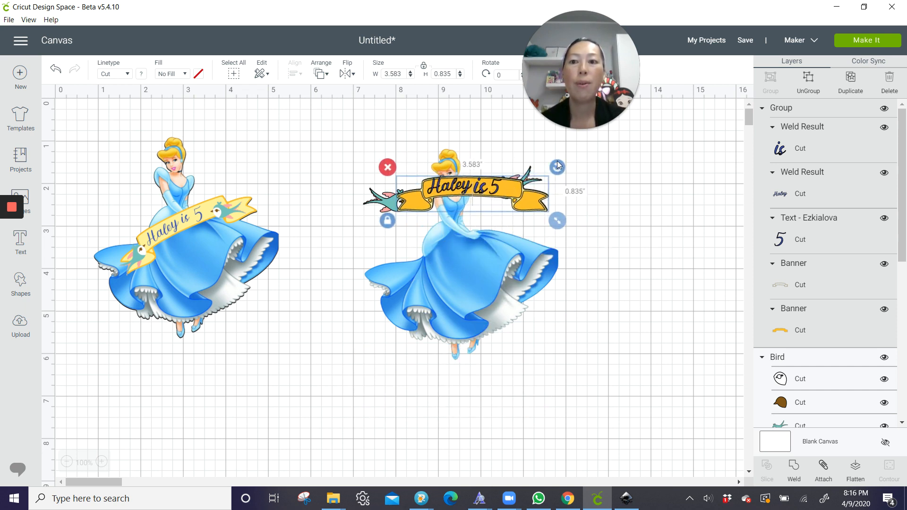
pyautogui.moveTo(558, 165); pyautogui.dragTo(543, 138)
pyautogui.moveTo(501, 184); pyautogui.dragTo(498, 239)
# - Bring the left bird to the front and place it on the banner's left end, about 0.80 inches wide, rotated to about 305.52°
pyautogui.click(387, 192)
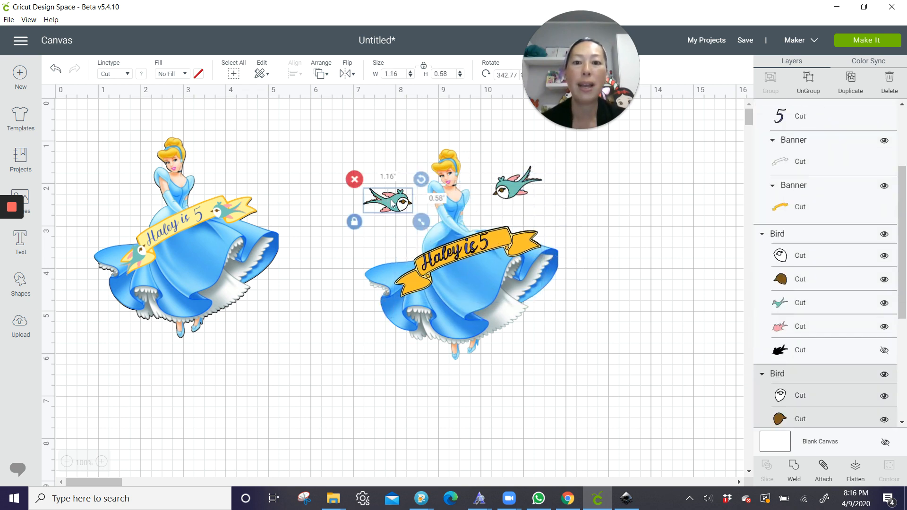
pyautogui.moveTo(388, 191); pyautogui.dragTo(346, 283)
pyautogui.click(319, 74)
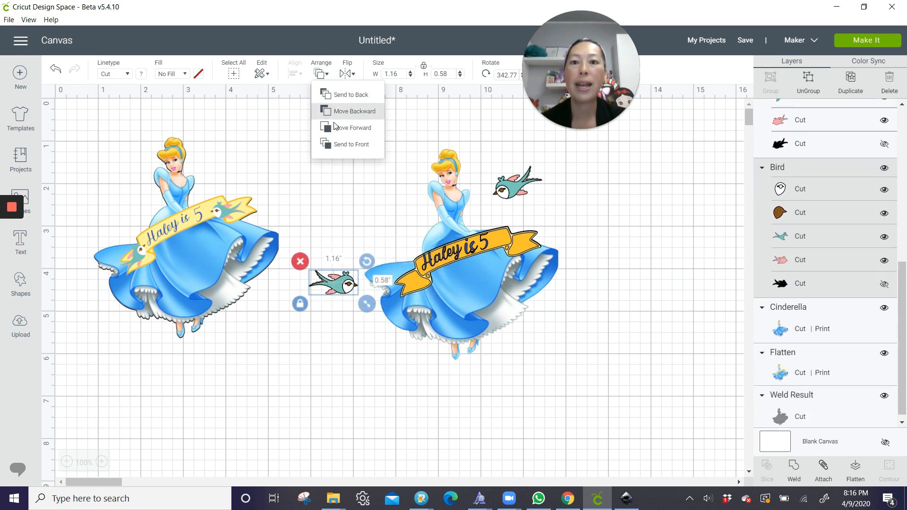
pyautogui.click(337, 148)
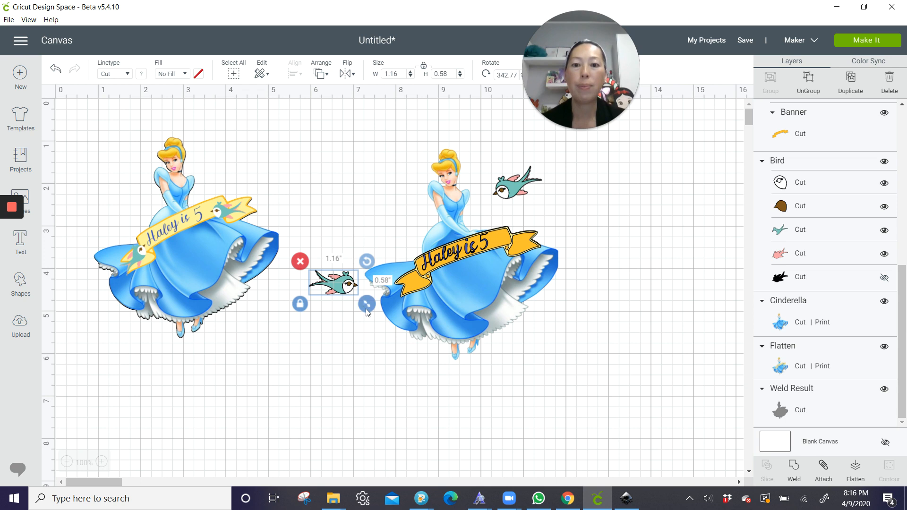
pyautogui.moveTo(367, 304); pyautogui.dragTo(406, 272)
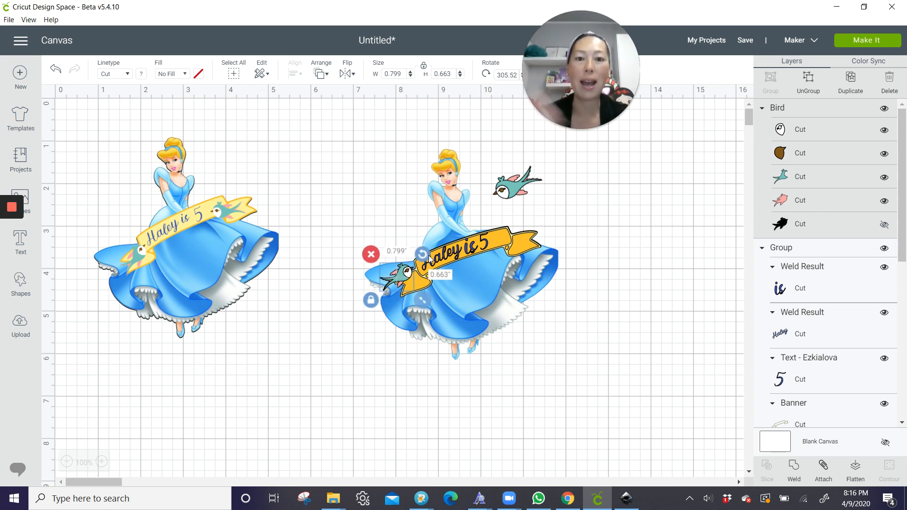
# - Shrink the right bird to about 0.84 inches wide, bring it to the front and place it on the banner's right end, rotated to about 28.29°
pyautogui.click(524, 185)
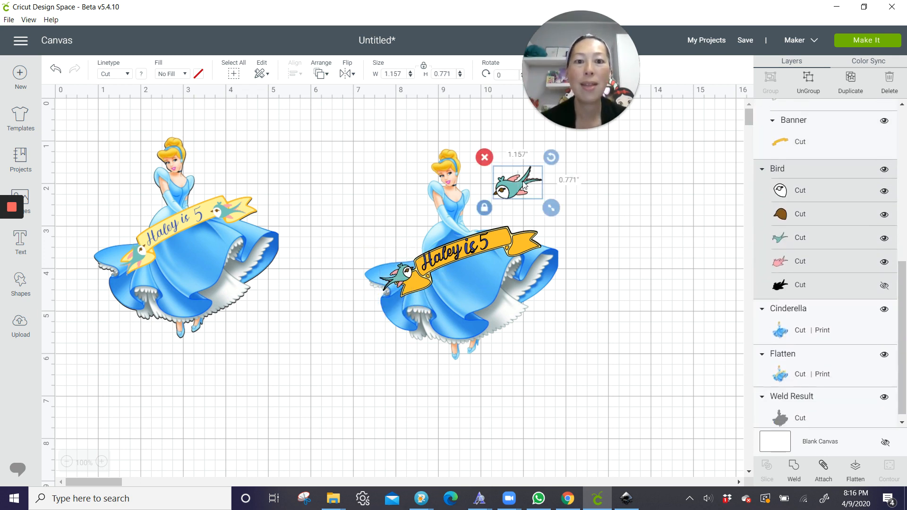
pyautogui.moveTo(559, 224); pyautogui.dragTo(541, 216)
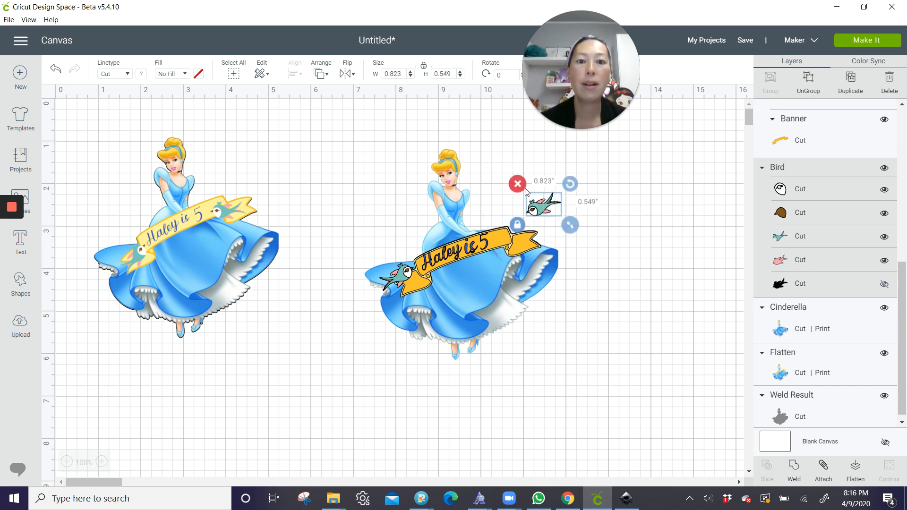
pyautogui.click(322, 76)
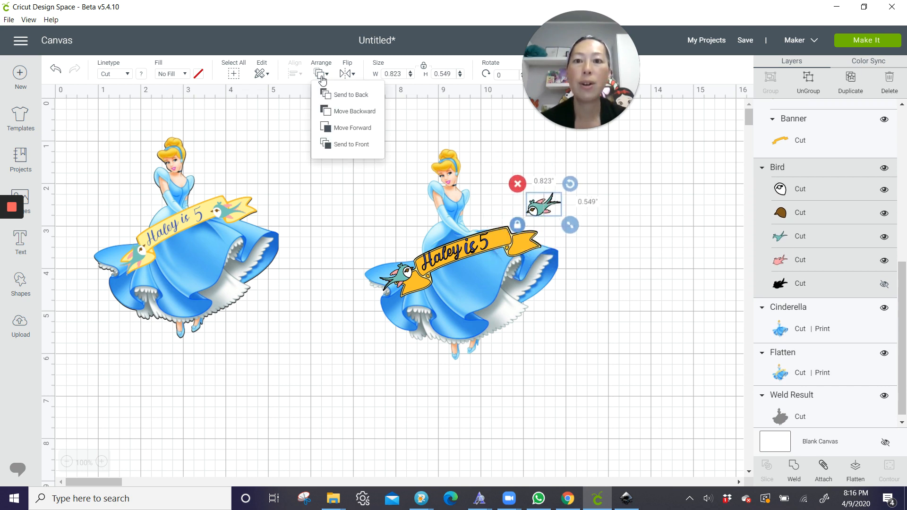
pyautogui.click(334, 144)
pyautogui.moveTo(533, 210); pyautogui.dragTo(548, 232)
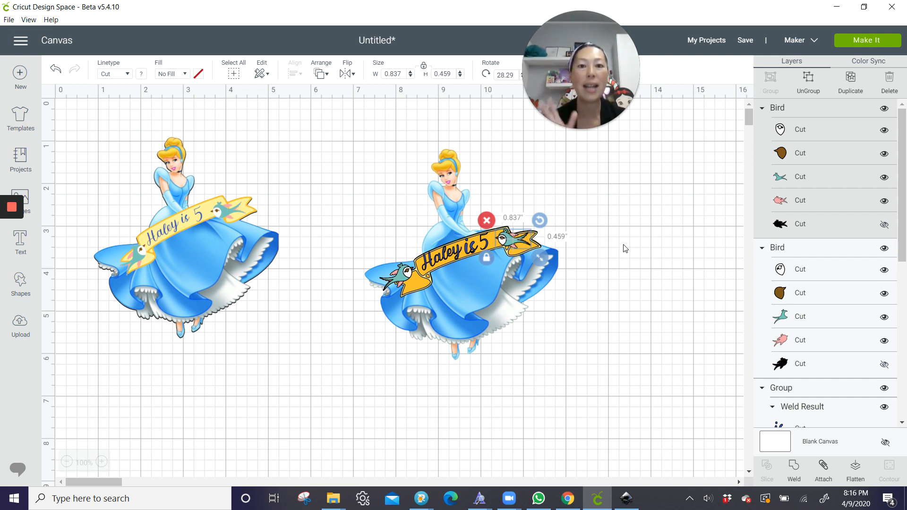
pyautogui.click(406, 157)
pyautogui.click(333, 169)
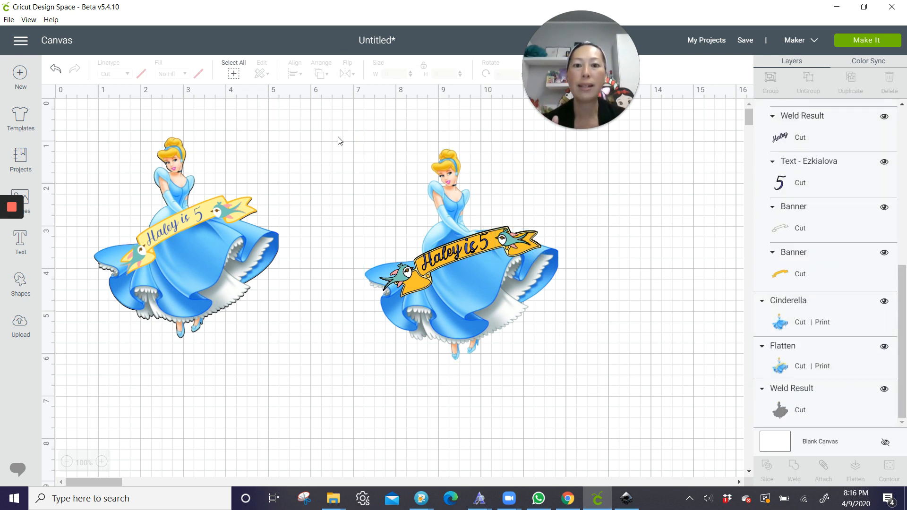
# - Duplicate the whole new Cinderella design, weld the copy into a solid silhouette and move it clear of the original on the right
pyautogui.moveTo(353, 133); pyautogui.dragTo(615, 372)
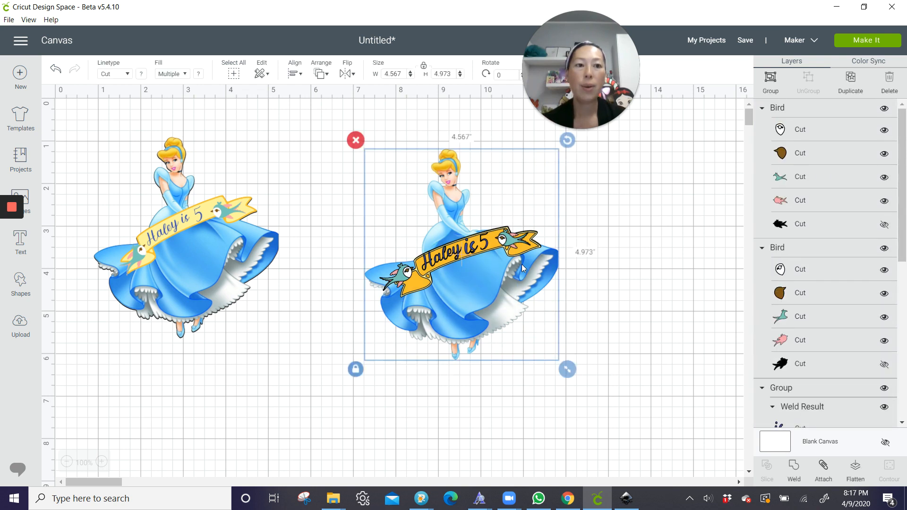
pyautogui.click(851, 81)
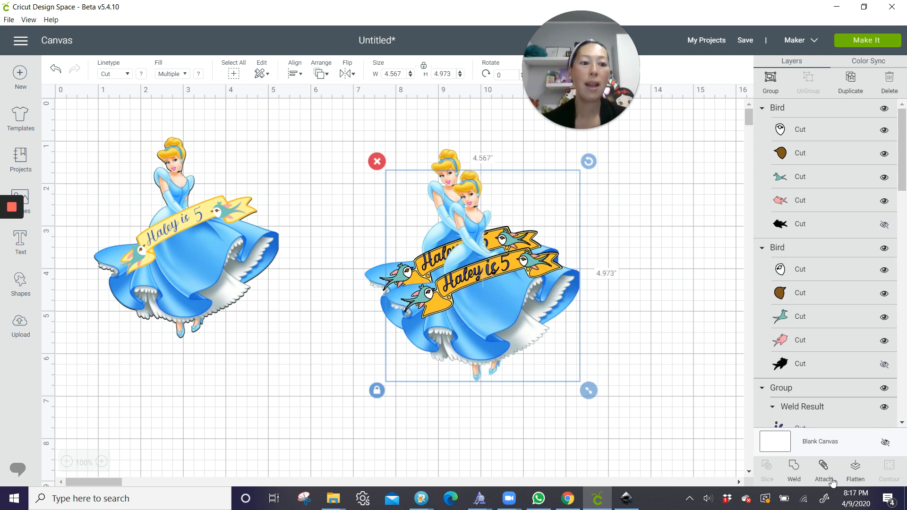
pyautogui.click(794, 469)
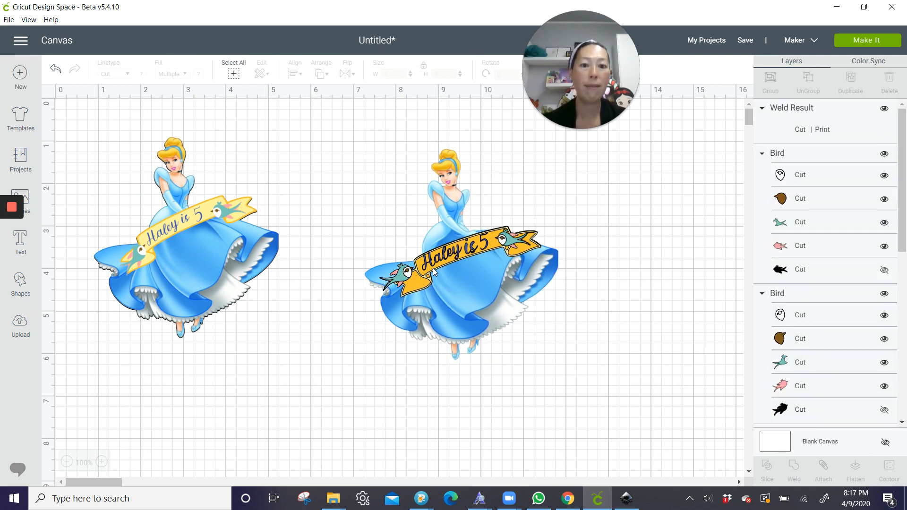
pyautogui.moveTo(504, 308); pyautogui.dragTo(601, 308)
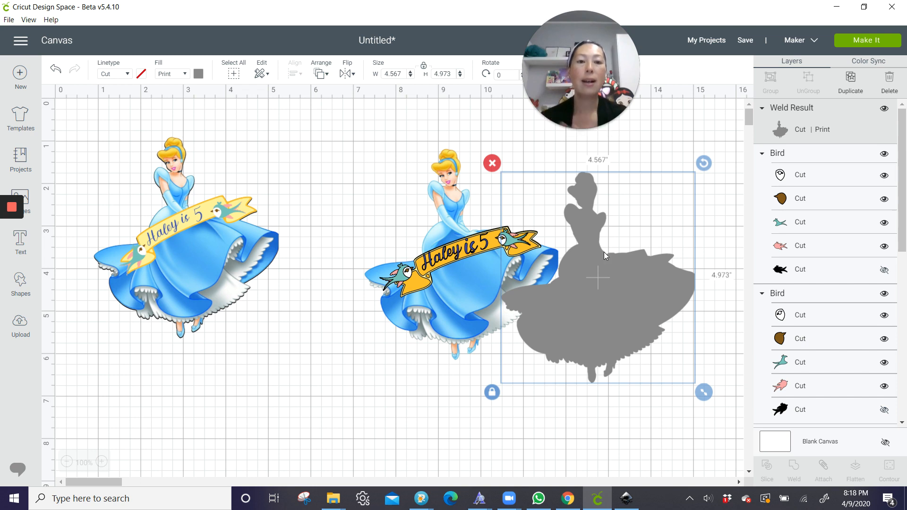
pyautogui.moveTo(614, 299); pyautogui.dragTo(734, 285)
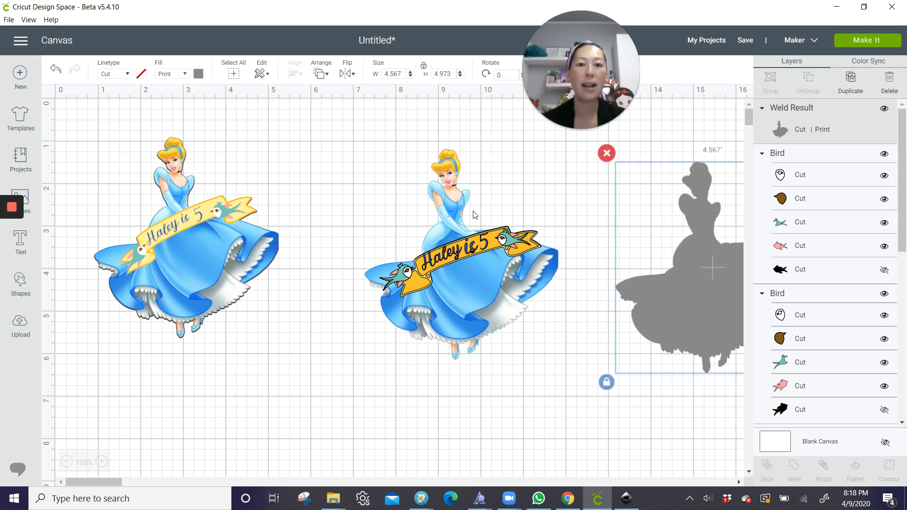
# - Flatten the new Cinderella, banner, text and birds into one printable image
pyautogui.click(374, 141)
pyautogui.moveTo(348, 128); pyautogui.dragTo(565, 394)
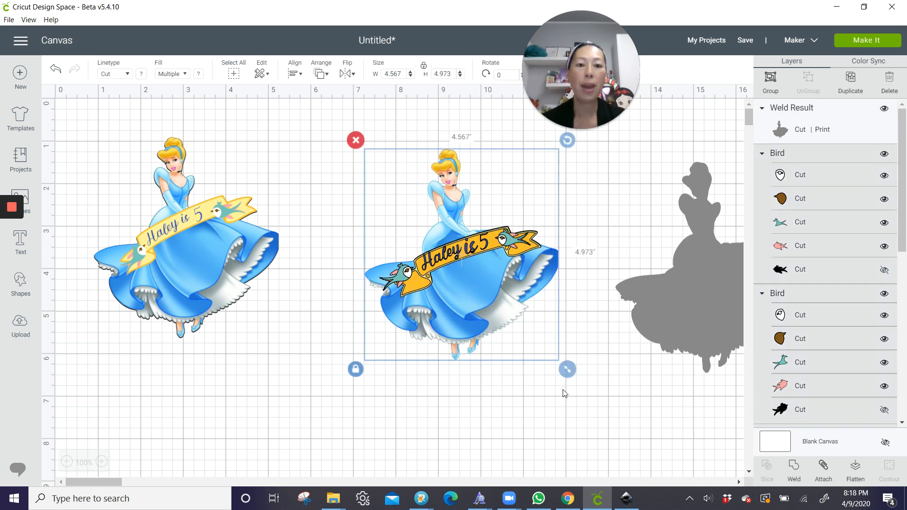
pyautogui.click(855, 469)
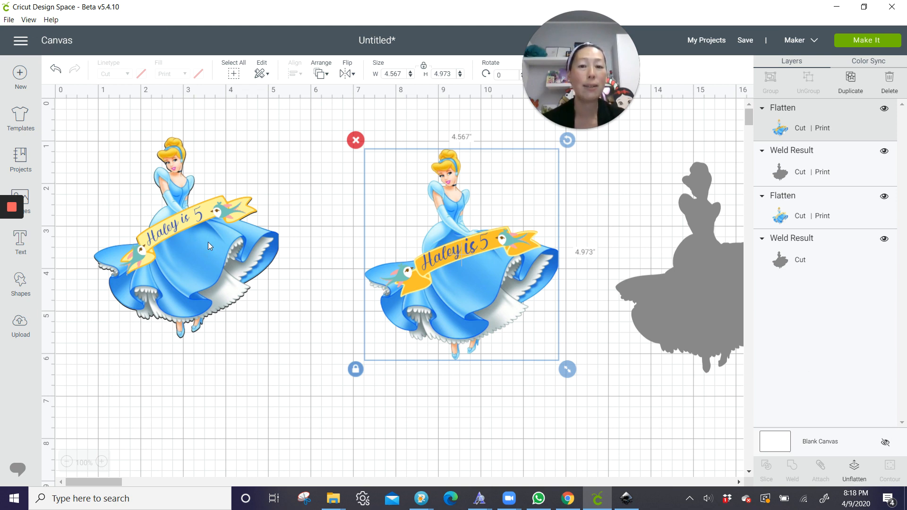
# - Move the grey welded silhouette closer to the right side of the flattened Cinderella topper
pyautogui.moveTo(208, 253)
pyautogui.mouseDown()
pyautogui.moveTo(231, 351)
pyautogui.moveTo(198, 248)
pyautogui.moveTo(205, 254)
pyautogui.mouseUp()
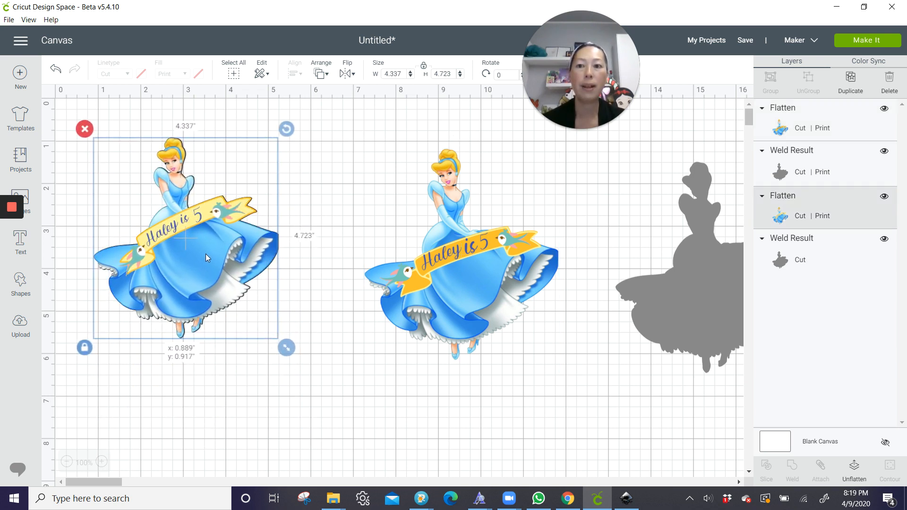
pyautogui.click(461, 295)
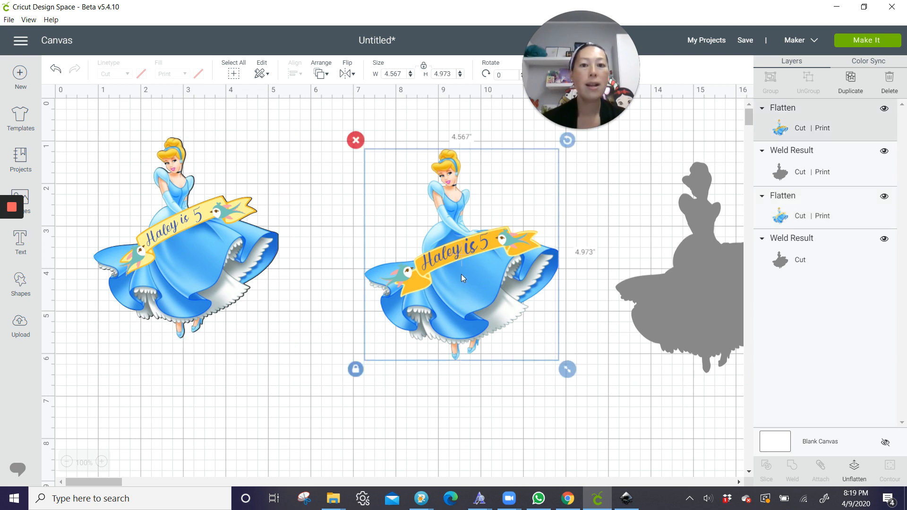
pyautogui.moveTo(700, 310); pyautogui.dragTo(625, 292)
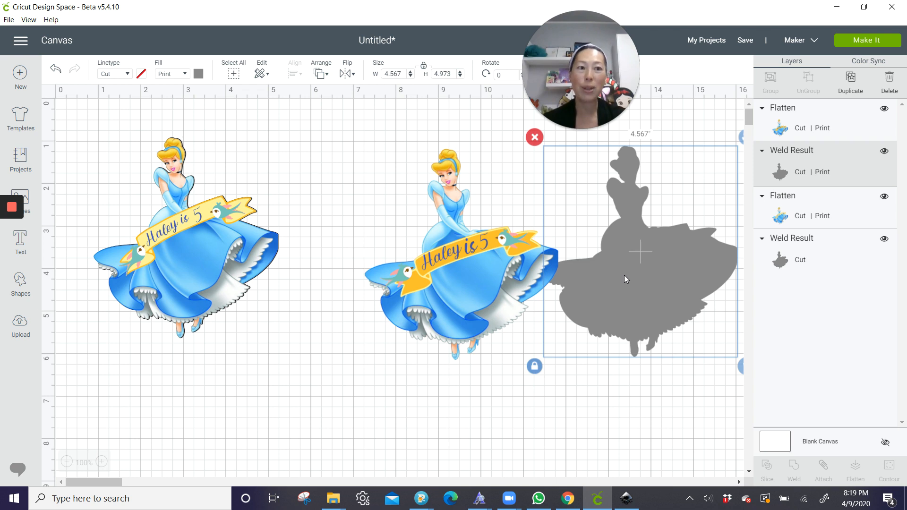
# - Prepare the project's mats for making and open the print setup for the first mat with the flattened topper
pyautogui.click(875, 43)
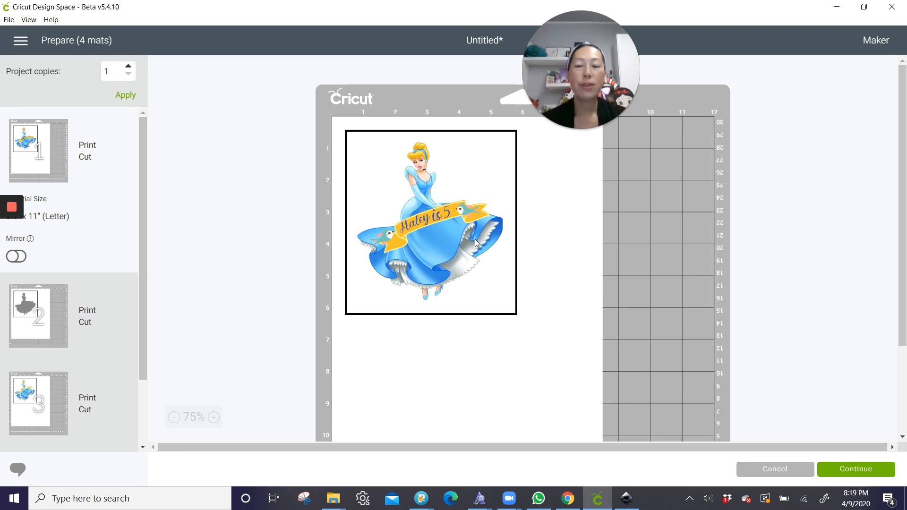
pyautogui.click(860, 473)
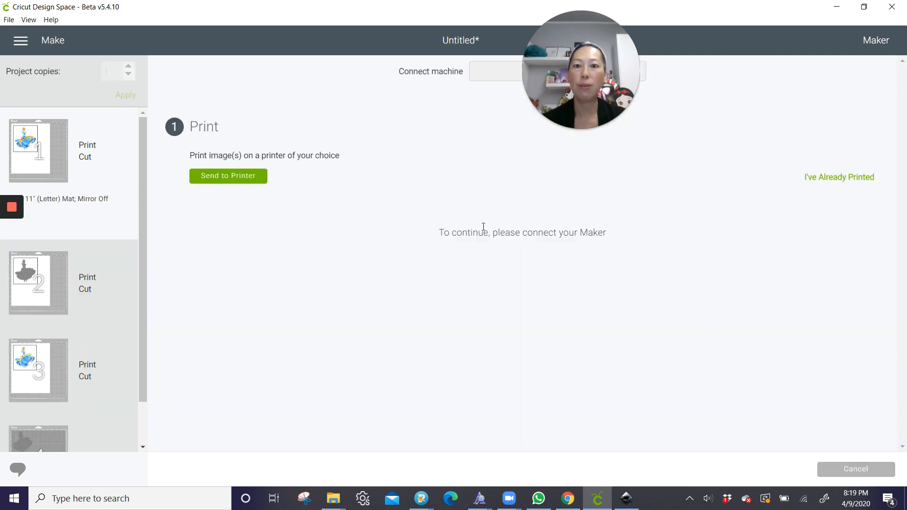
pyautogui.moveTo(585, 96); pyautogui.dragTo(736, 96)
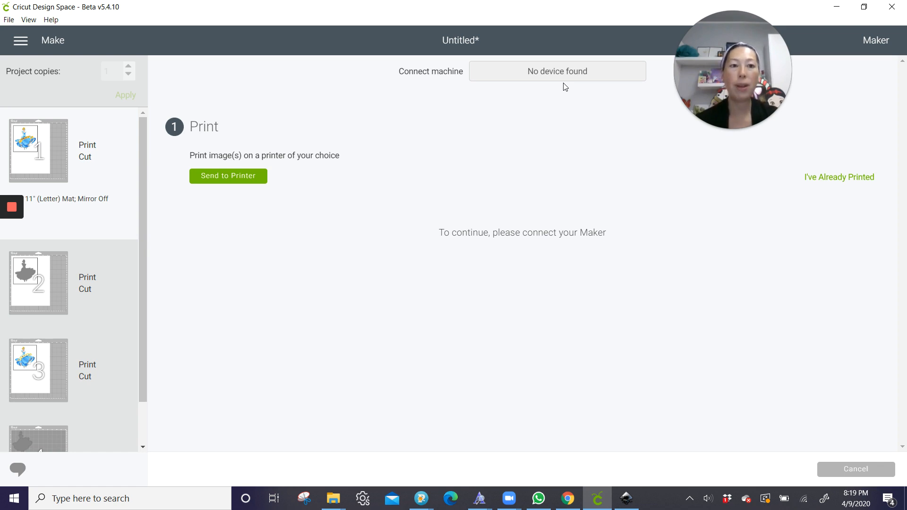
pyautogui.click(230, 176)
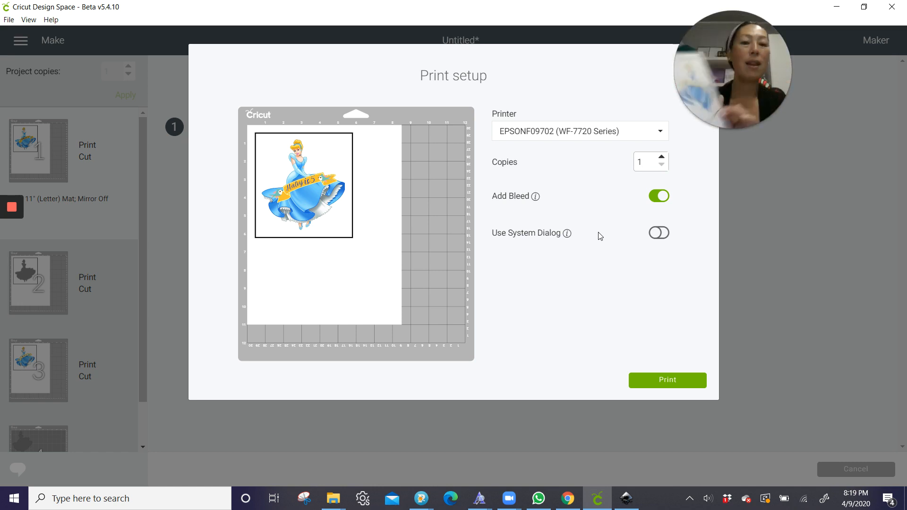
# - Send one copy of the first mat's flattened topper to the printer with bleed added
pyautogui.click(668, 380)
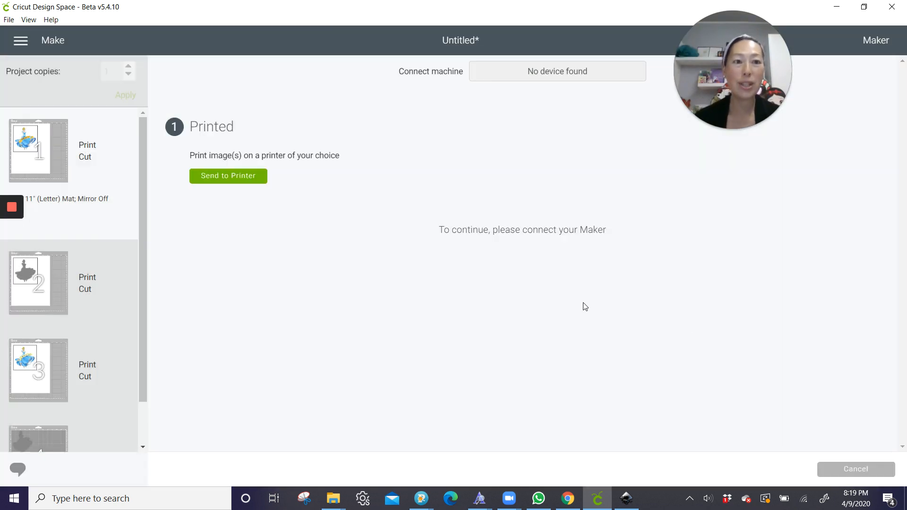
pyautogui.moveTo(734, 57); pyautogui.dragTo(685, 56)
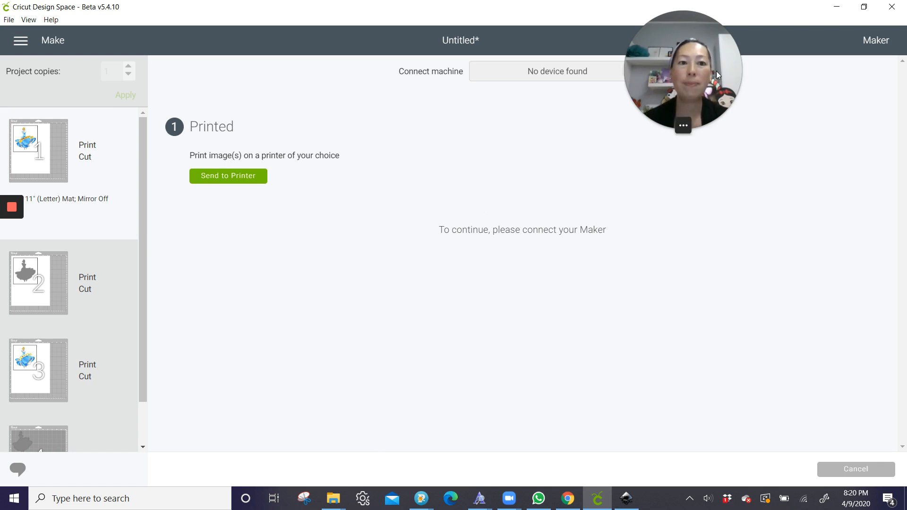
pyautogui.moveTo(716, 70); pyautogui.dragTo(644, 66)
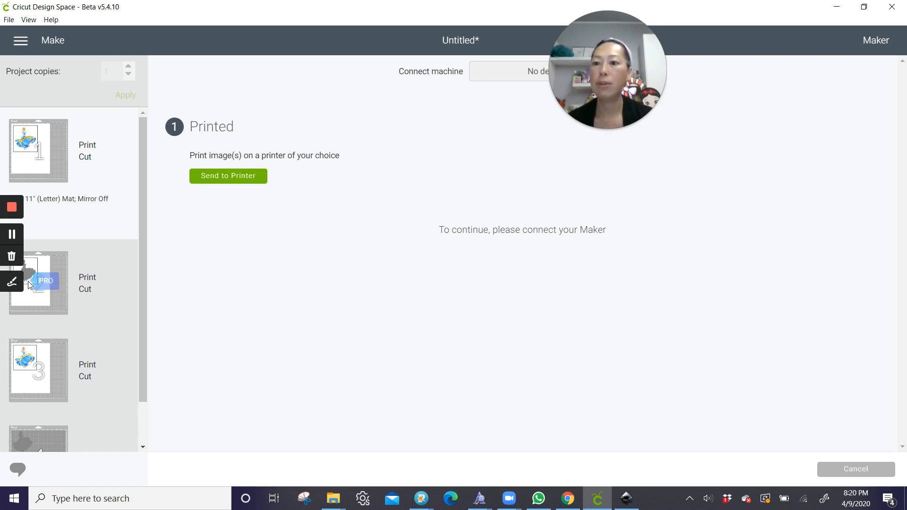
# - Review the remaining mats, cancel the cut and return to the design canvas
pyautogui.scroll(-1, 71, 291)
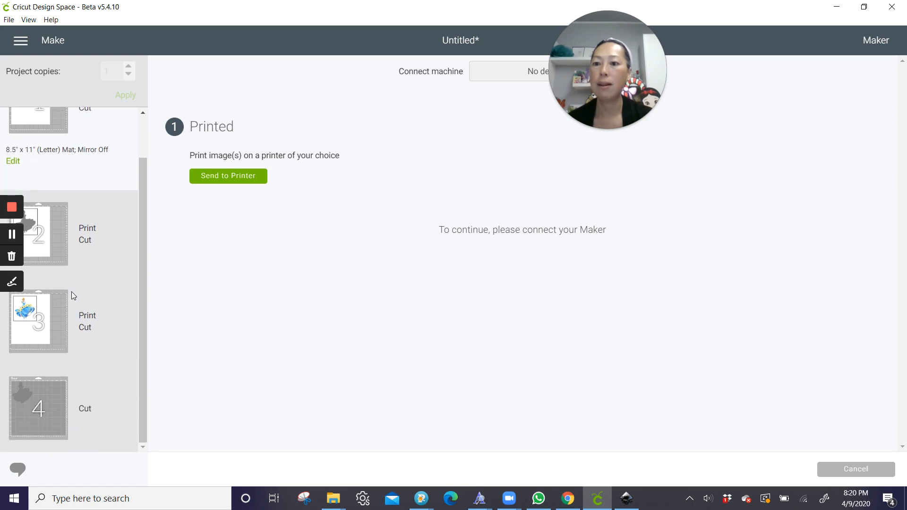
pyautogui.click(865, 468)
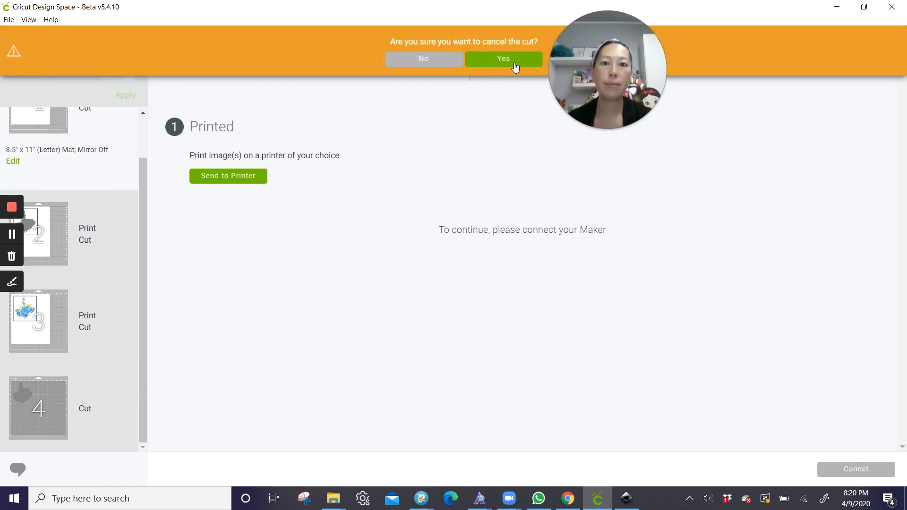
pyautogui.click(514, 67)
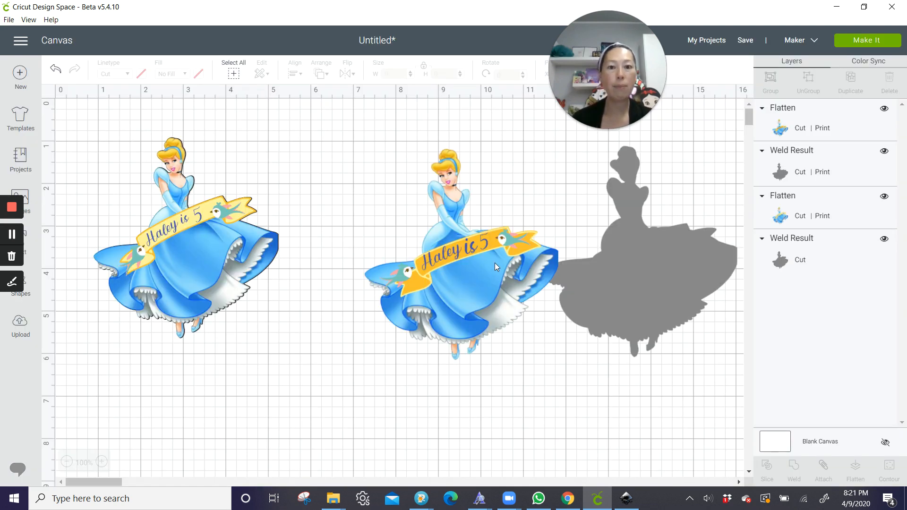
# - Move the orange-banner Cinderella closer to the first topper and place the grey welded silhouette lower, just beside its skirt
pyautogui.moveTo(494, 263); pyautogui.dragTo(443, 240)
pyautogui.click(614, 288)
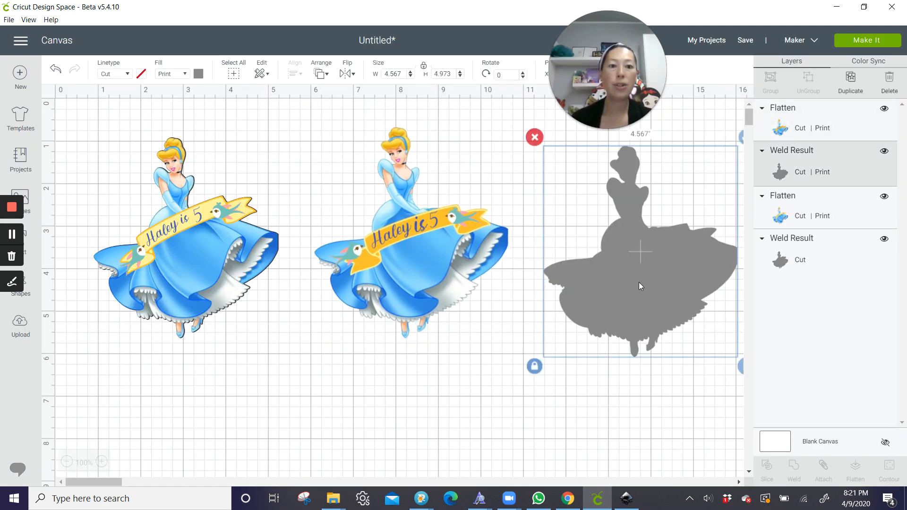
pyautogui.moveTo(638, 282); pyautogui.dragTo(598, 339)
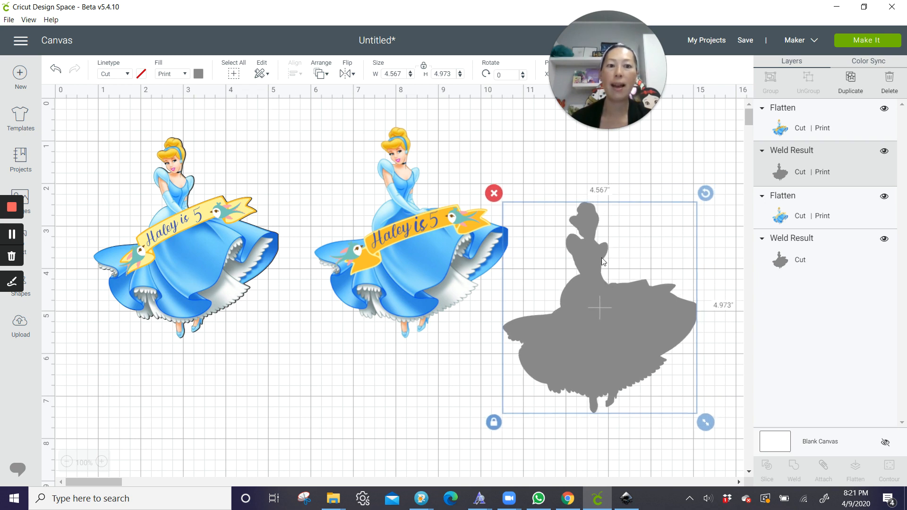
# - Set the grey welded silhouette's fill to No Fill, making it a cut-only layer
pyautogui.click(186, 76)
pyautogui.click(183, 89)
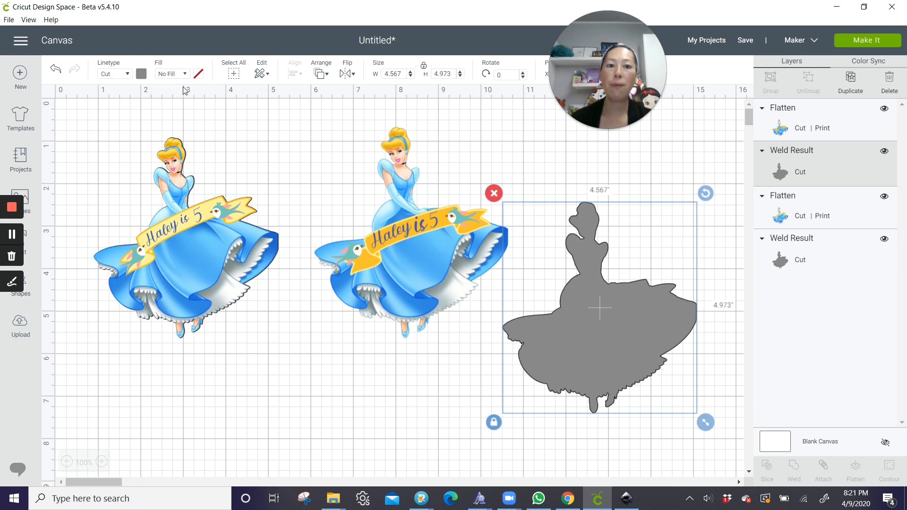